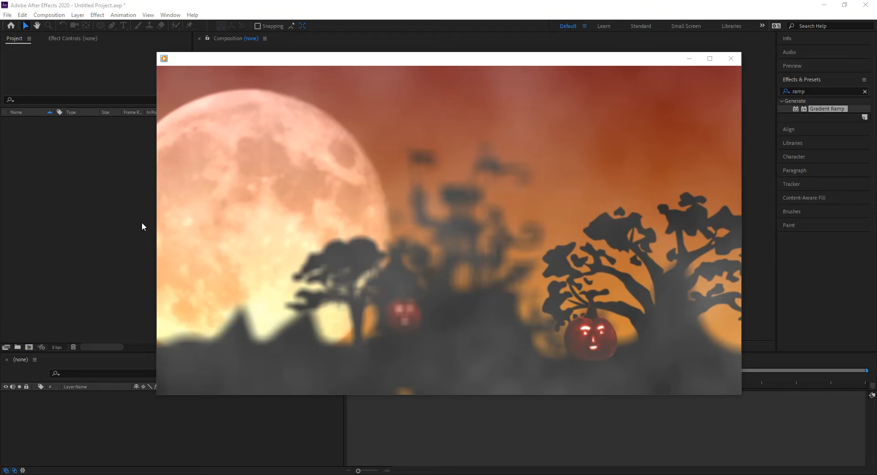
Play and pause the HalloweenIllustration preview in Windows Media Player, then close the player
mouse_move(542, 361)
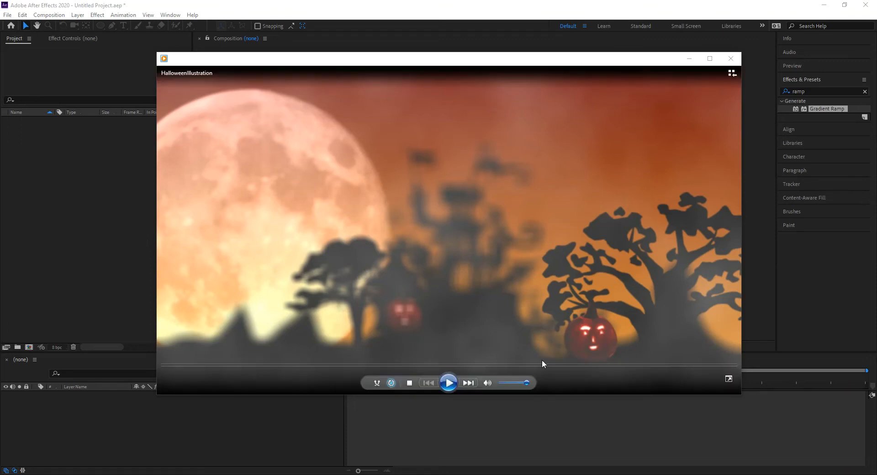
left_click(449, 384)
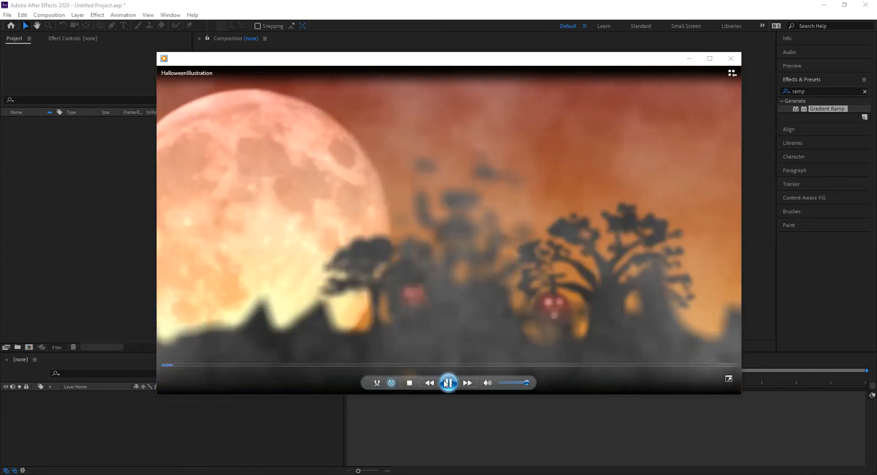
left_click(449, 382)
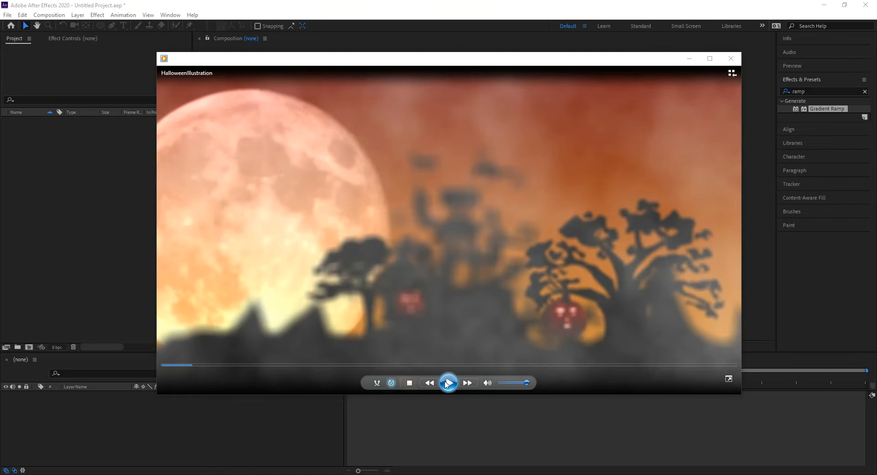
left_click(196, 5)
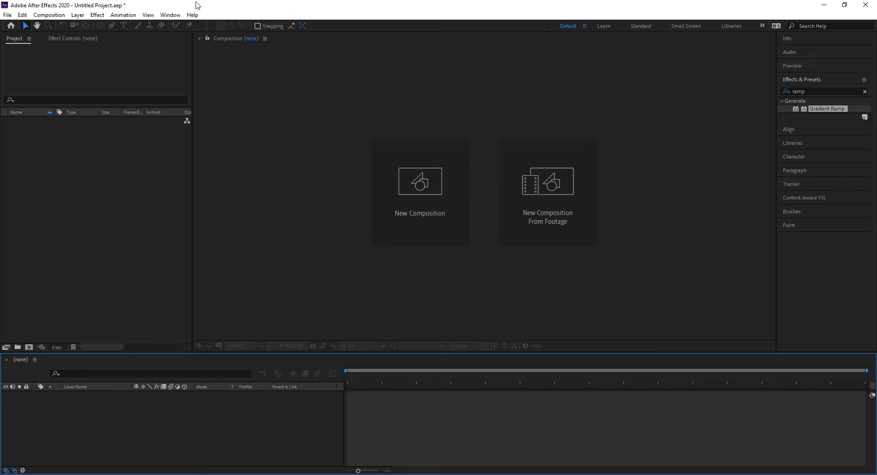
left_click(121, 159)
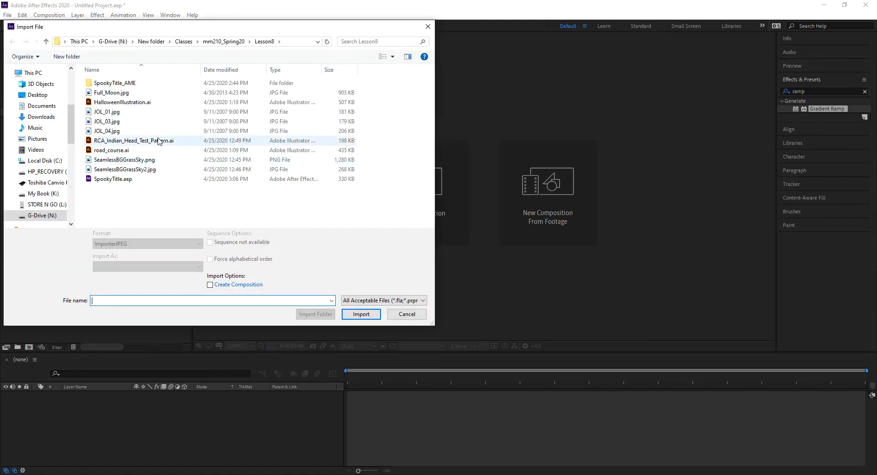
Import HalloweenIllustration.ai as Composition - Retain Layer Sizes and open its six-layer comp
left_click(136, 103)
left_click(365, 315)
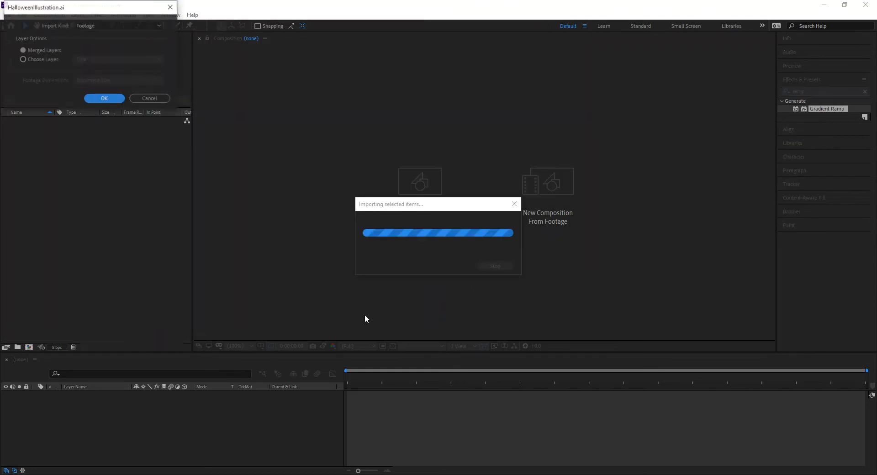
left_click(138, 98)
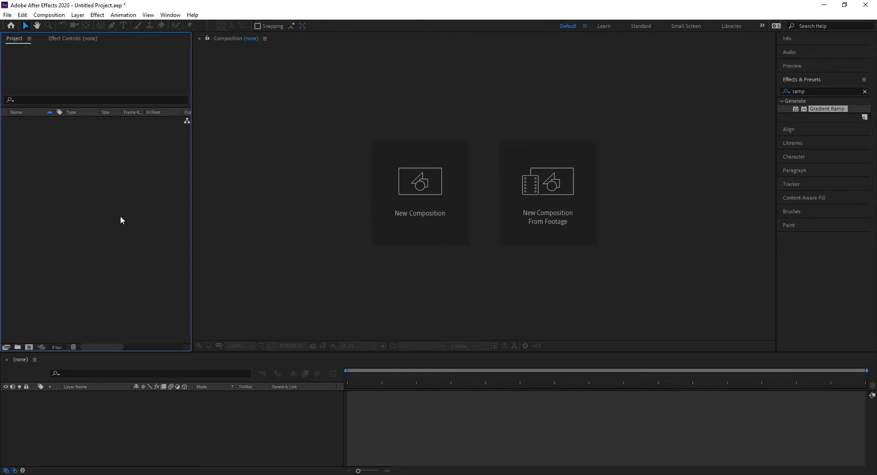
double_click(121, 221)
left_click(109, 102)
left_click(200, 266)
left_click(158, 285)
left_click(361, 314)
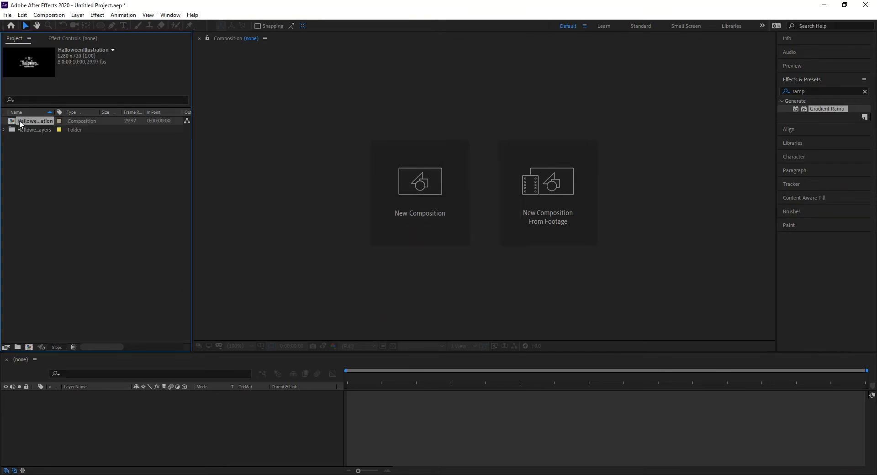
double_click(13, 121)
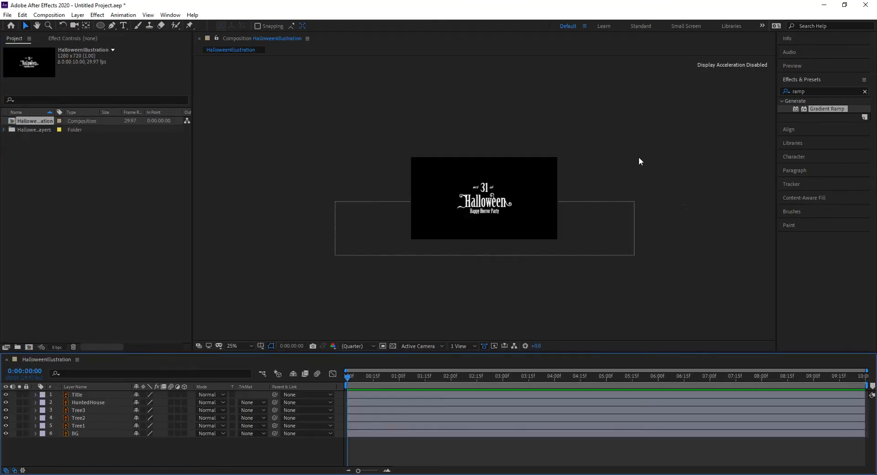
Fit the viewer up to 100% and set the composition background colour to full red
left_click(241, 346)
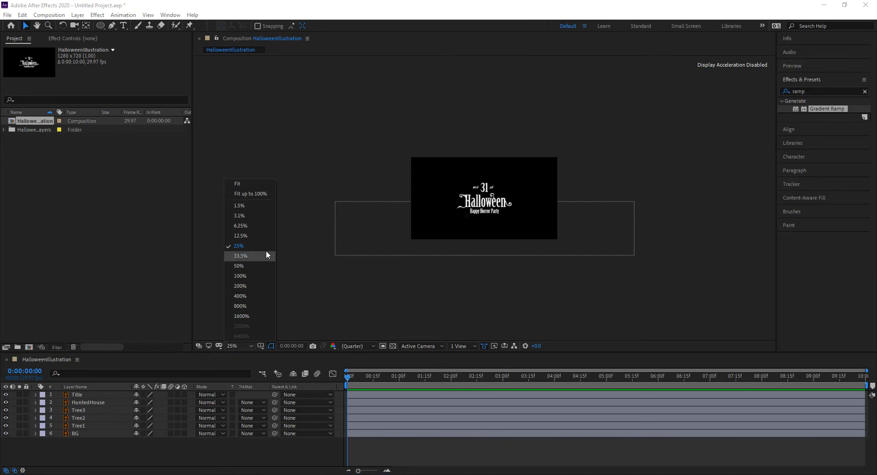
left_click(247, 194)
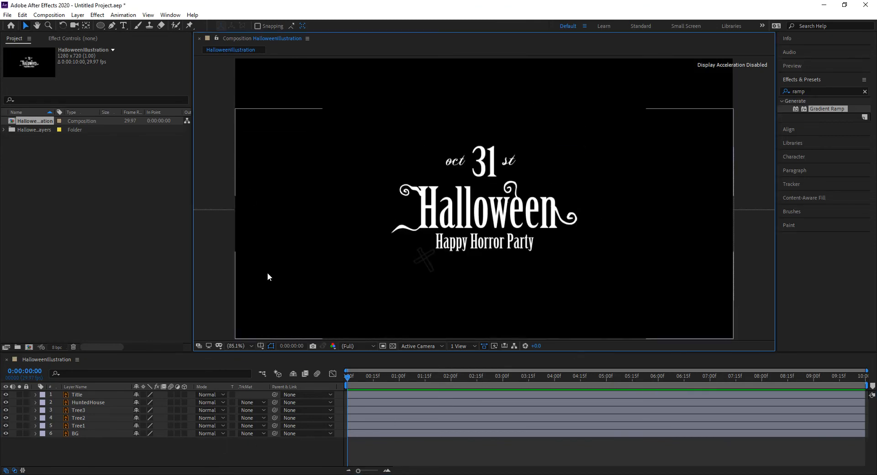
key("ctrl+k")
left_click(399, 256)
left_click_drag(42, 39, 141, 10)
left_click(220, 25)
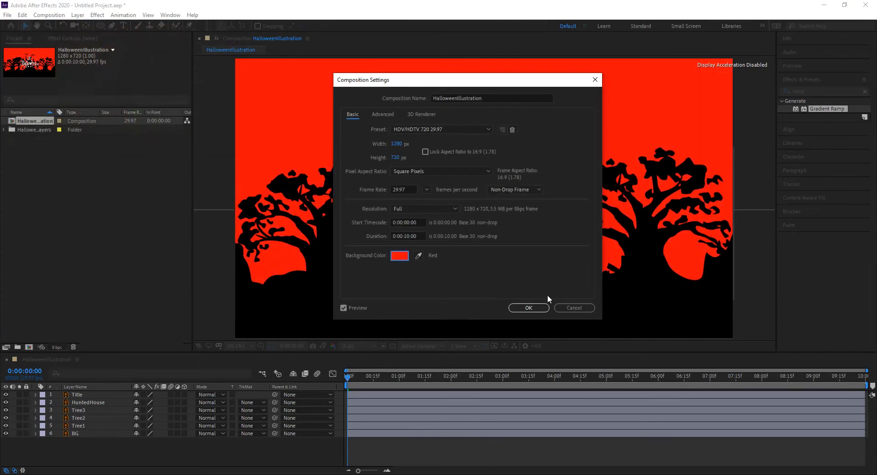
left_click(530, 308)
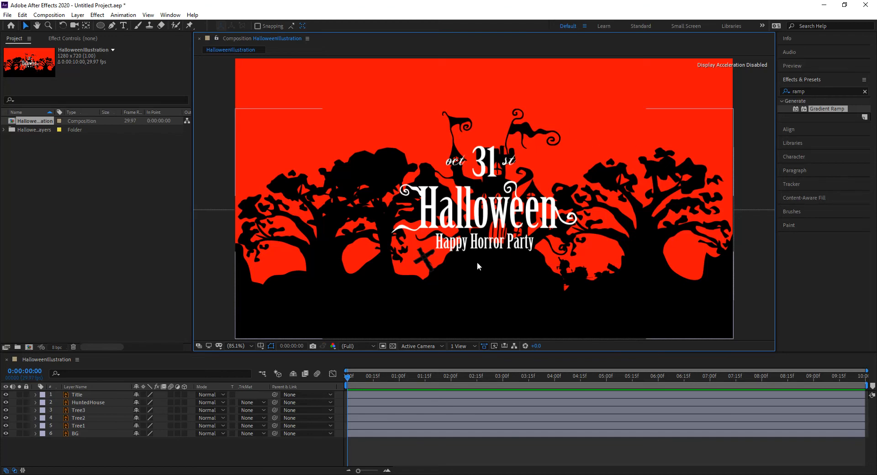
left_click(319, 456)
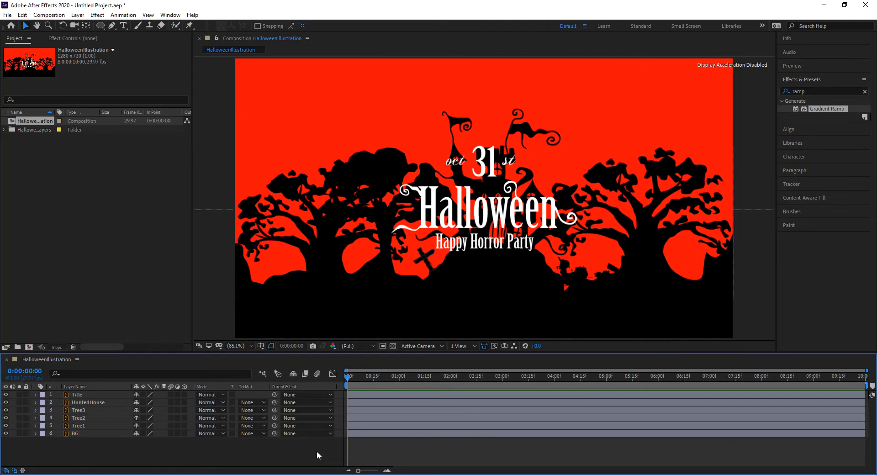
Create Deep Red Solid 1 and apply Gradient Ramp to it via the 'ramp' effects search
key("ctrl+y")
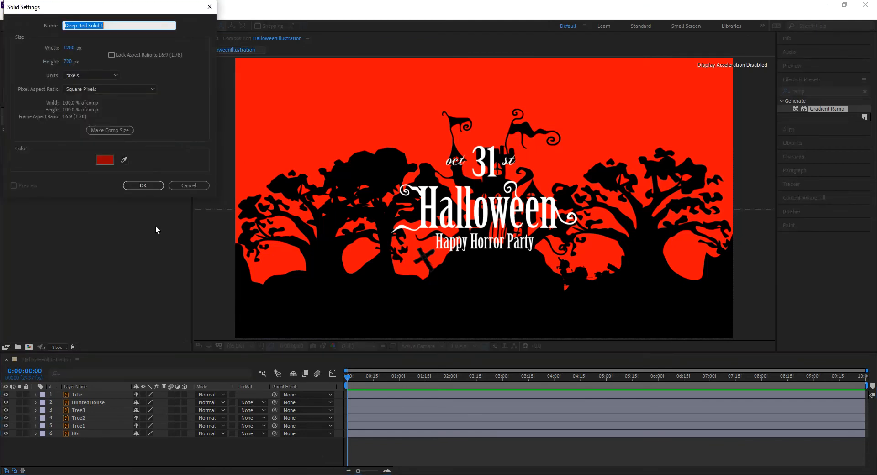
left_click(143, 186)
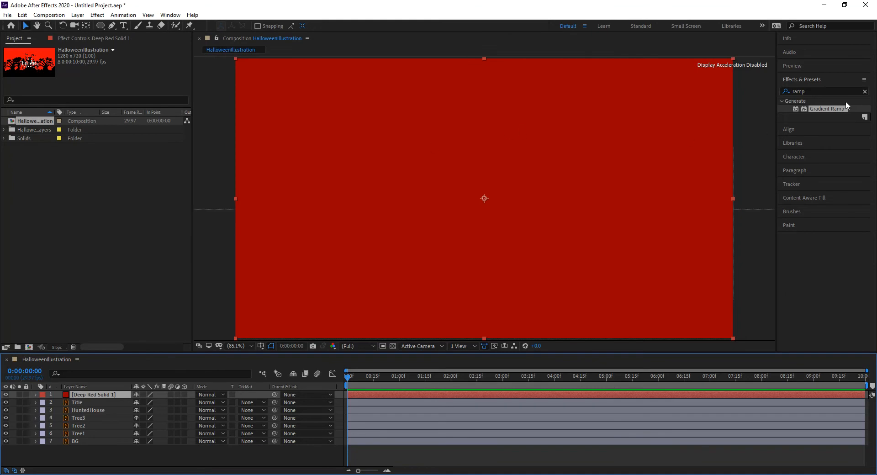
left_click(826, 91)
double_click(829, 92)
type("ramp")
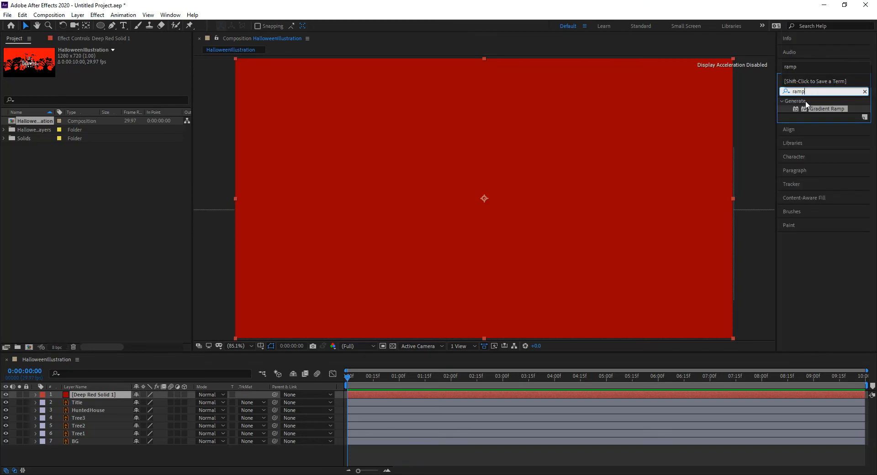
left_click_drag(795, 108, 531, 187)
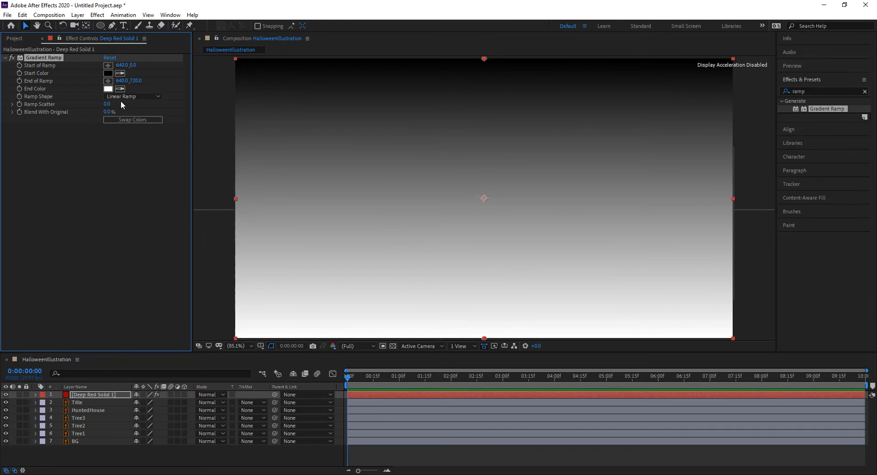
Set the Gradient Ramp colours to dark red and bright orange, and move Deep Red Solid 1 below BG
left_click(108, 73)
mouse_move(119, 107)
left_mouse_down()
mouse_move(129, 108)
mouse_move(128, 117)
left_mouse_up()
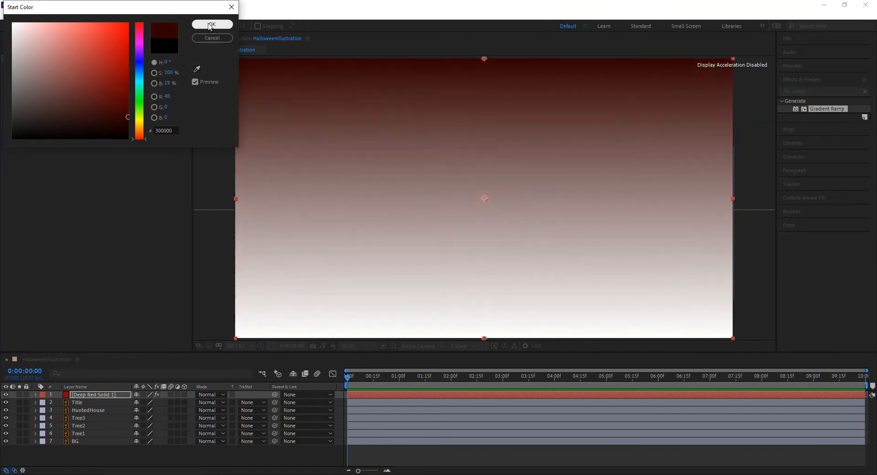
left_click(211, 24)
left_click(108, 89)
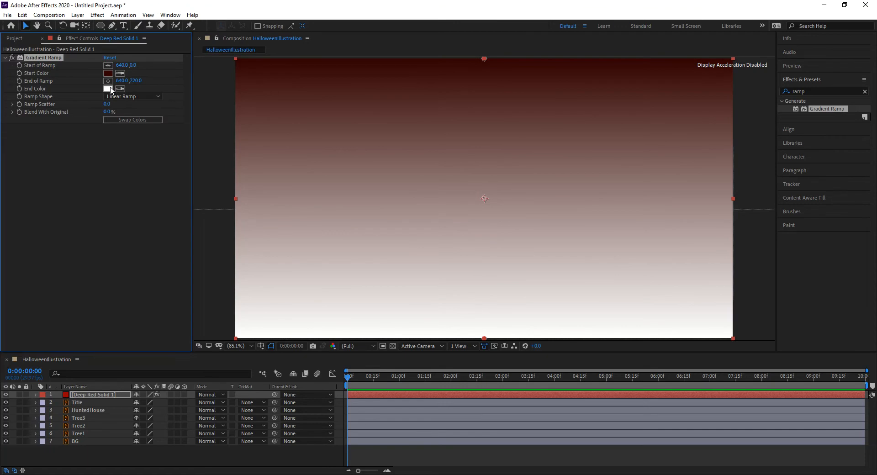
left_click_drag(140, 137, 139, 125)
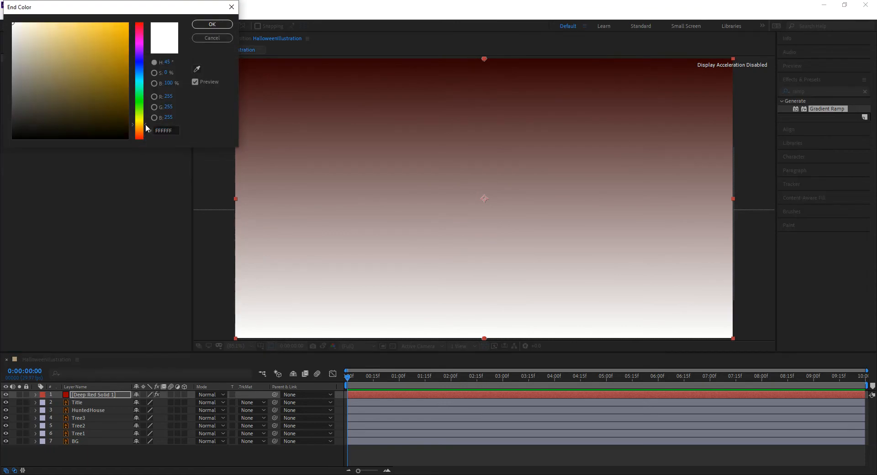
left_click(147, 129)
left_click_drag(119, 82, 128, 22)
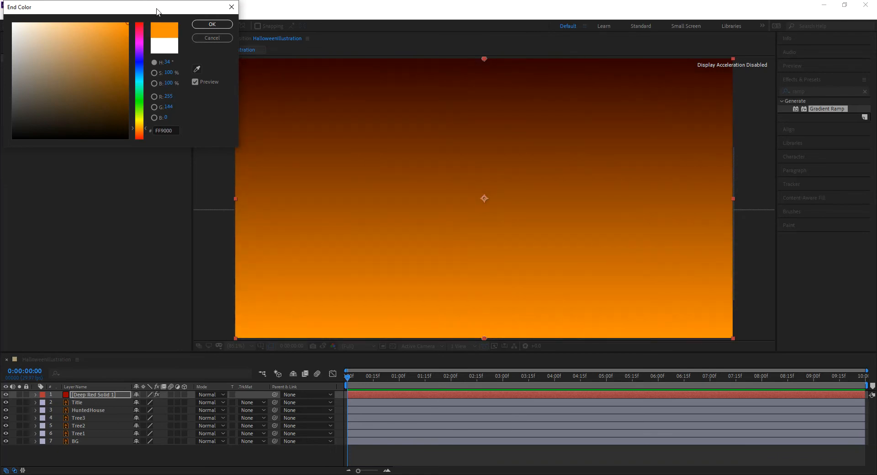
left_click(216, 25)
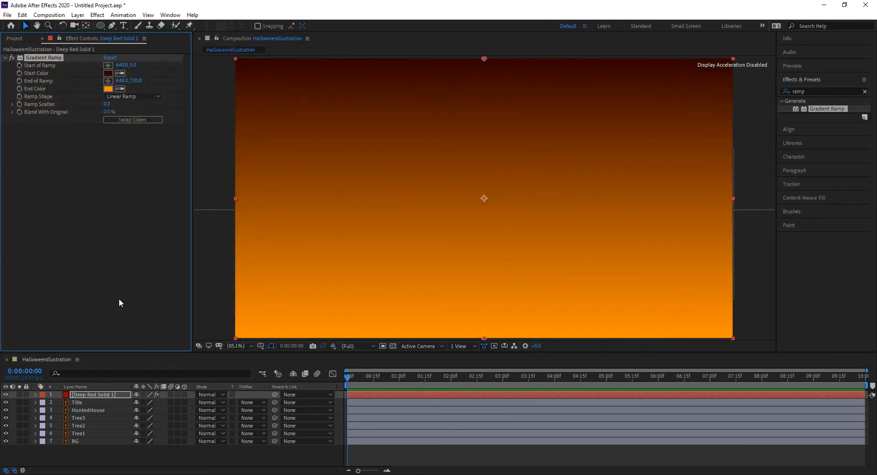
left_click_drag(100, 393, 92, 448)
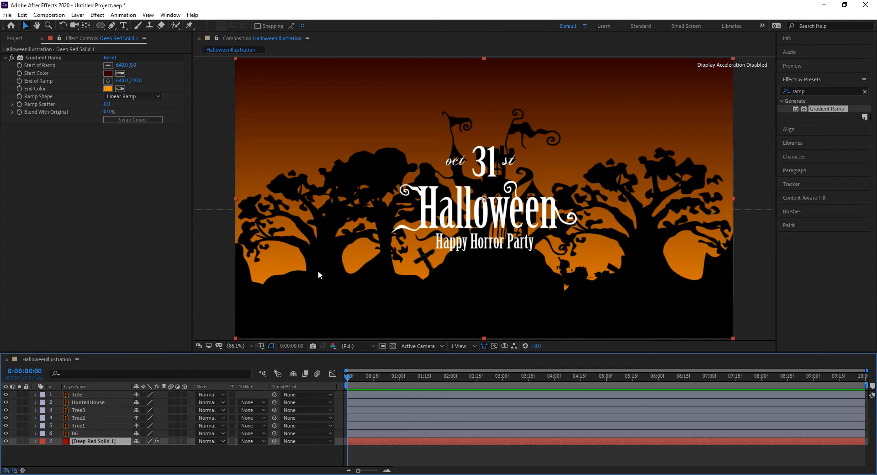
Import Full_Moon.jpg and place it in the timeline above Deep Red Solid 1
key("ctrl+i")
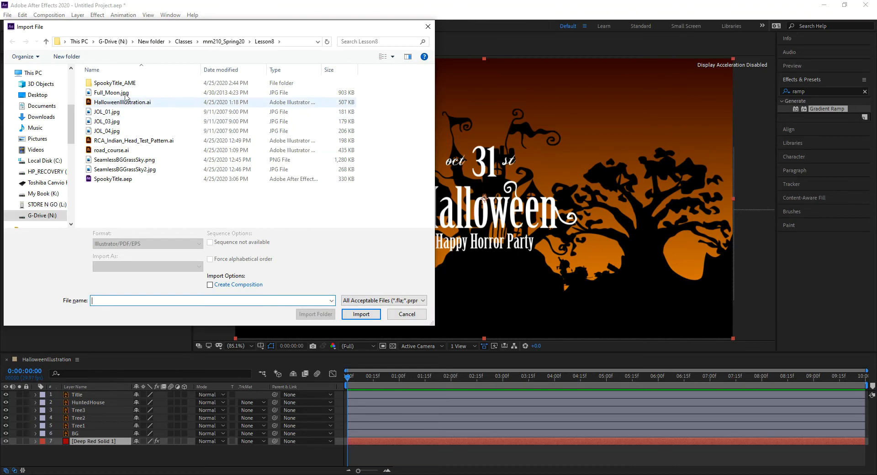
left_click(111, 92)
left_click(361, 314)
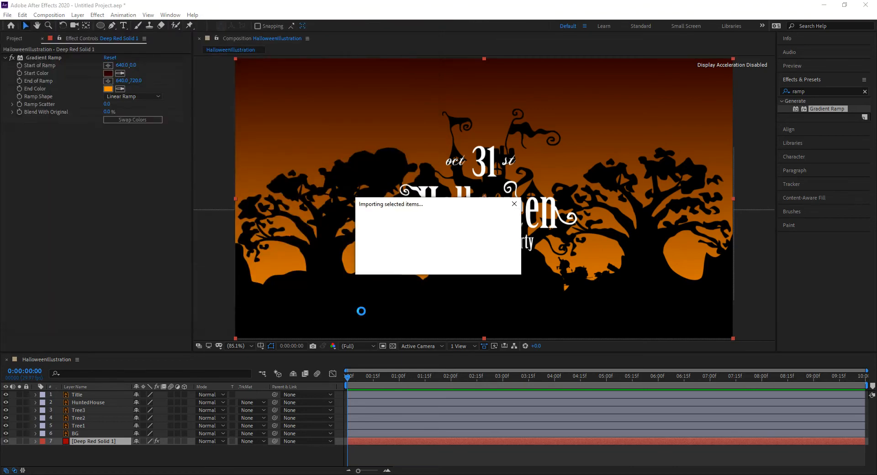
left_click_drag(17, 69, 96, 437)
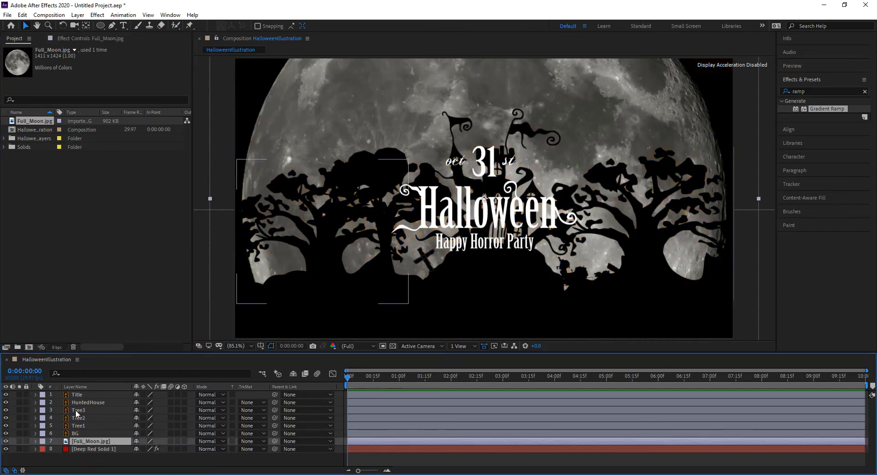
Scale the Full_Moon.jpg layer to 50%
key("s")
left_click(163, 449)
type("50")
key("Return")
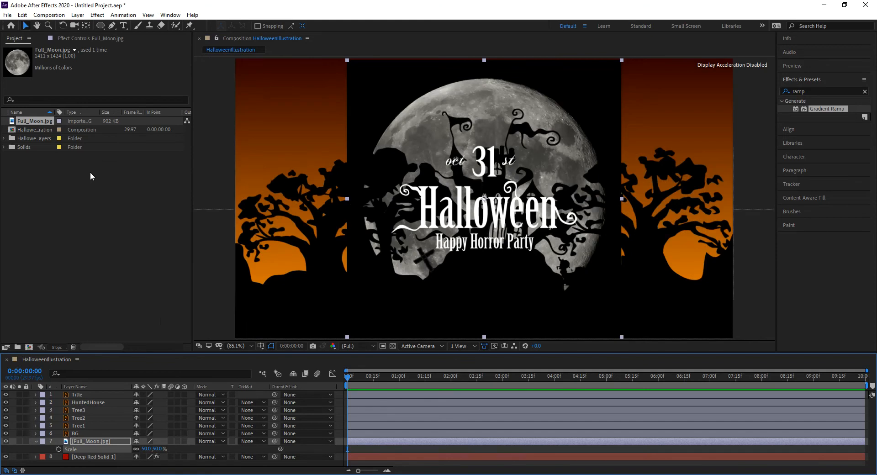
Add an elliptical mask to Full_Moon.jpg and shrink it with Free Transform into a round moon
left_click(101, 26)
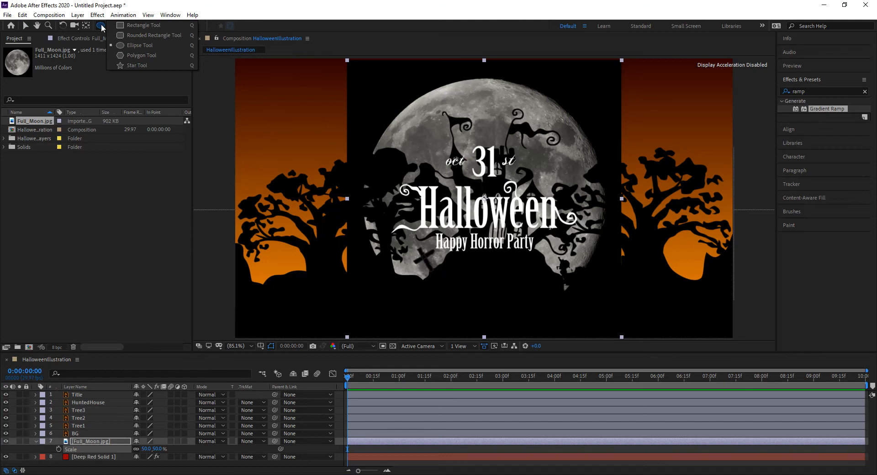
left_click(151, 46)
double_click(100, 26)
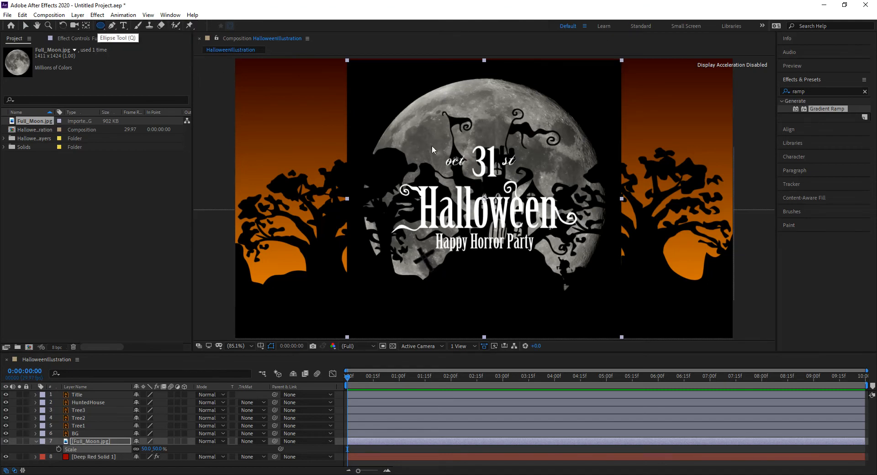
double_click(485, 59)
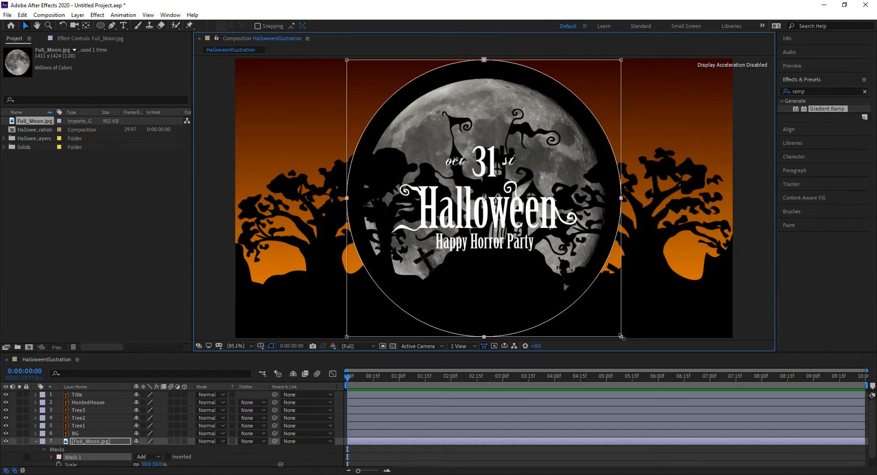
left_click_drag(621, 337, 640, 322)
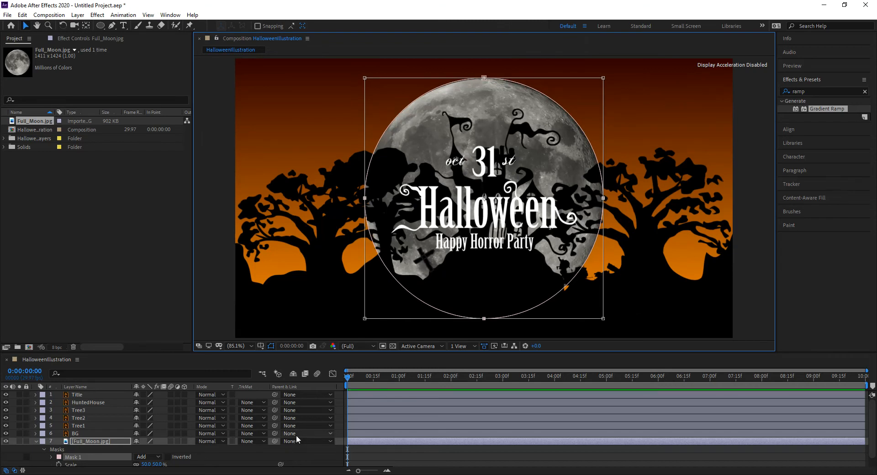
Set Full_Moon.jpg's blending mode to Add
left_click(221, 441)
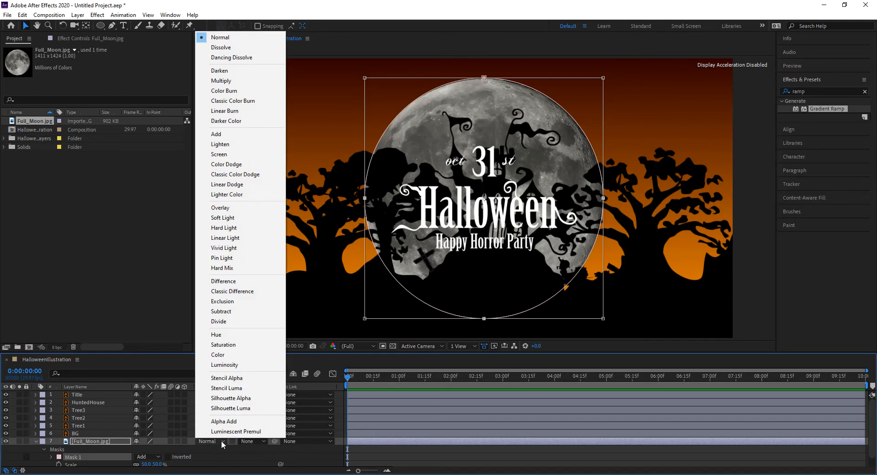
left_click(251, 135)
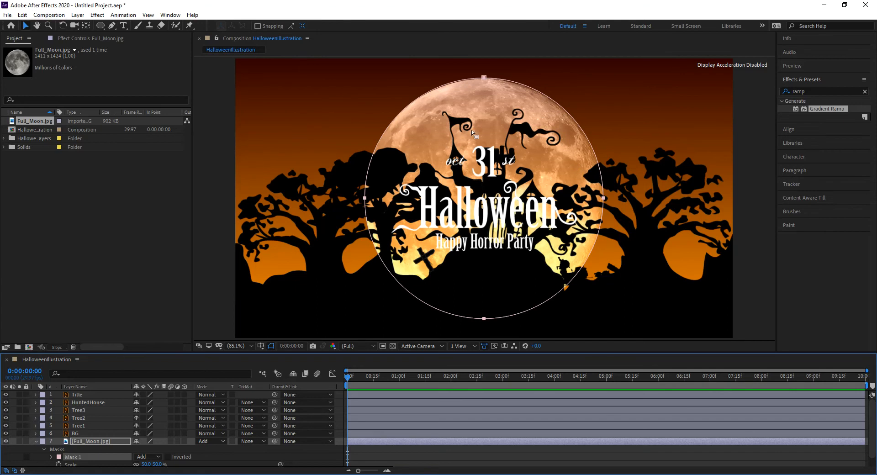
left_click(620, 92)
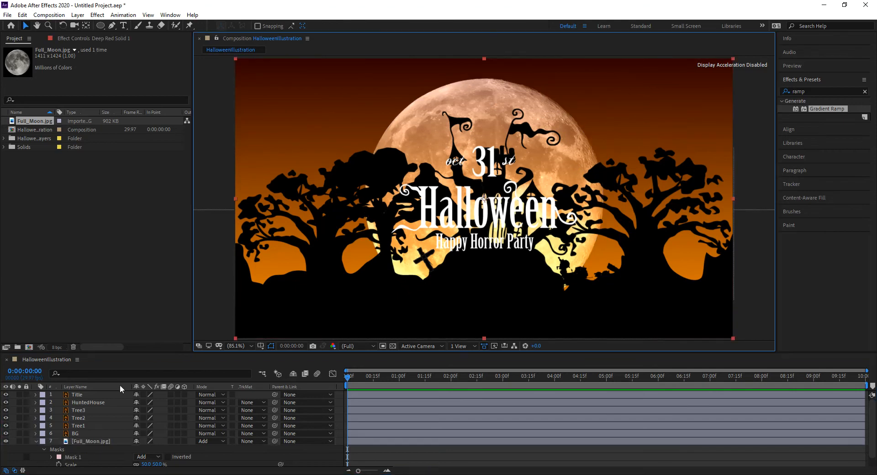
Drag the moon to the left side of the scene
left_click(96, 434)
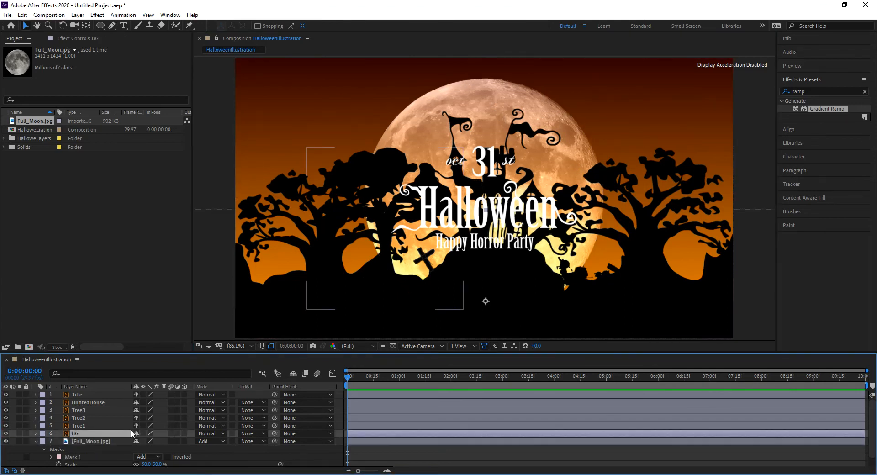
left_click(91, 441)
left_click_drag(441, 132, 287, 125)
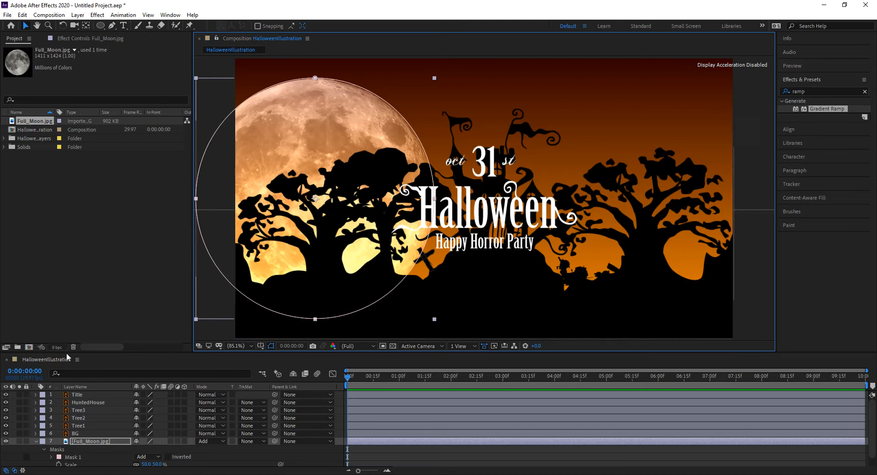
left_click(81, 393)
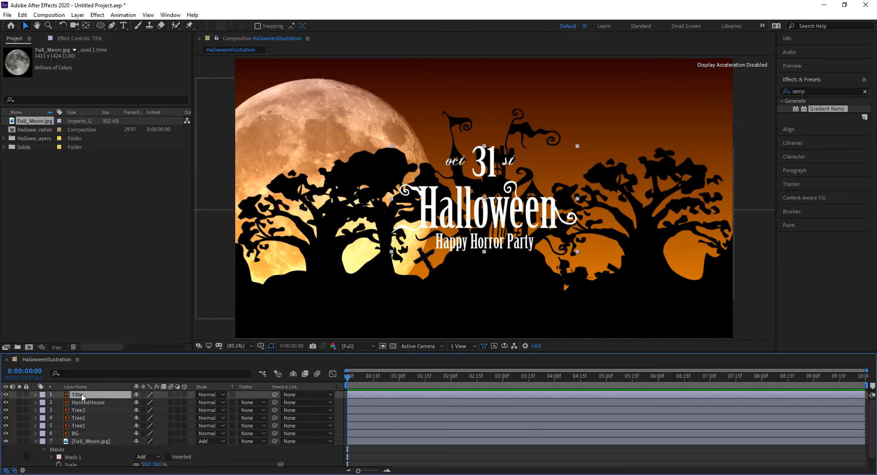
Enable the 3D Layer switch on Title and on layers 2–7
key("p")
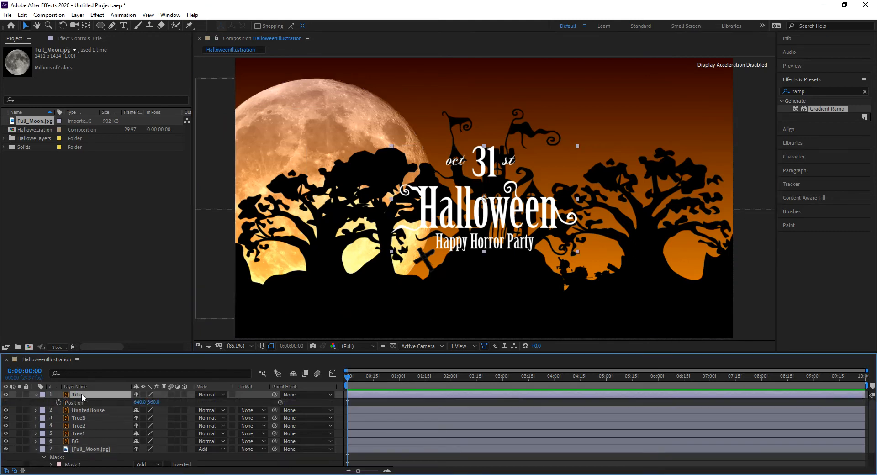
left_click(185, 394)
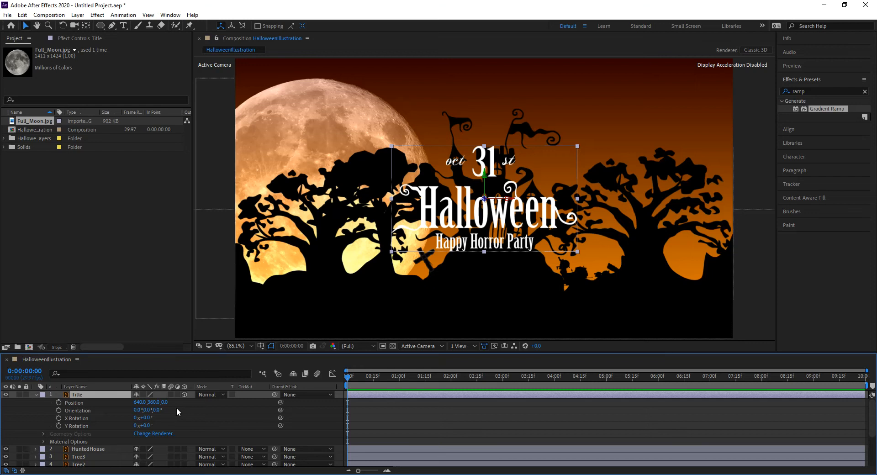
left_click(35, 394)
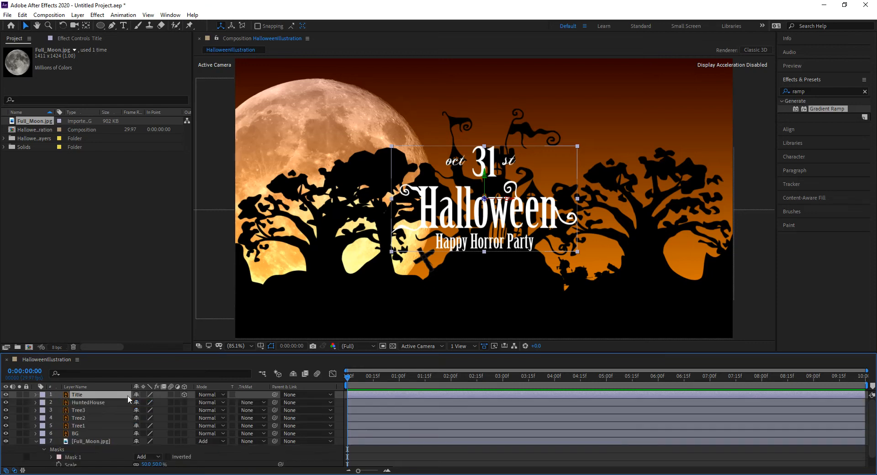
left_click_drag(184, 403, 184, 441)
left_click(299, 474)
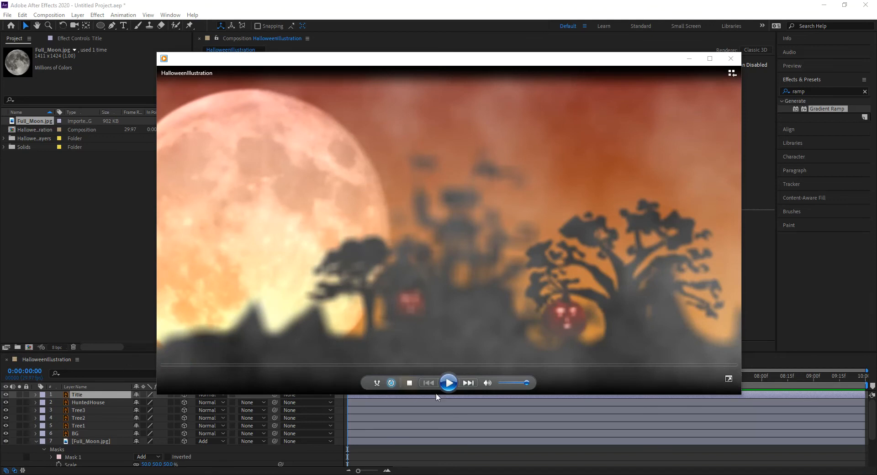
left_click(449, 384)
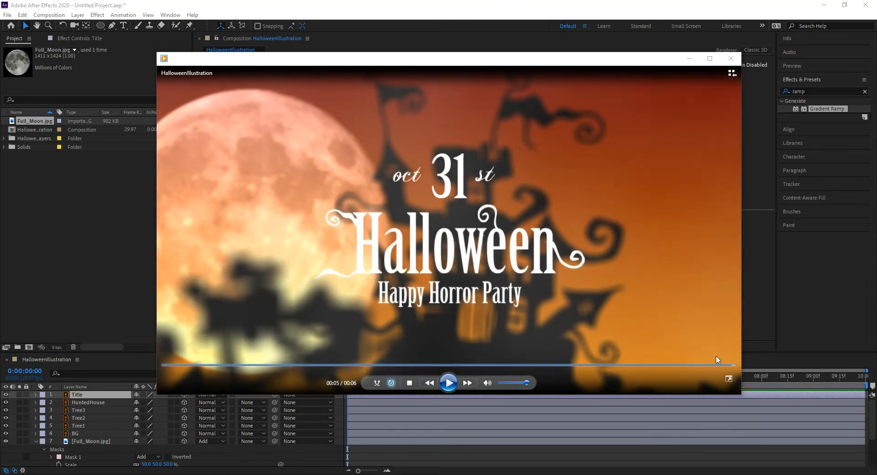
left_click_drag(728, 365, 204, 366)
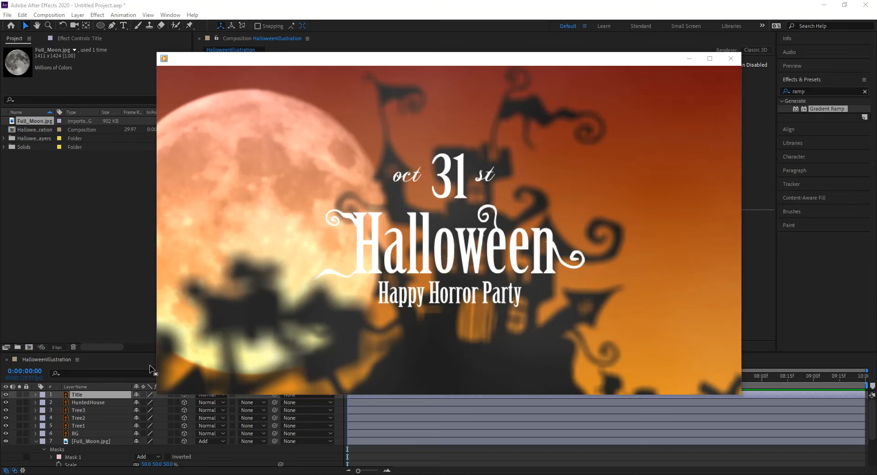
mouse_move(163, 294)
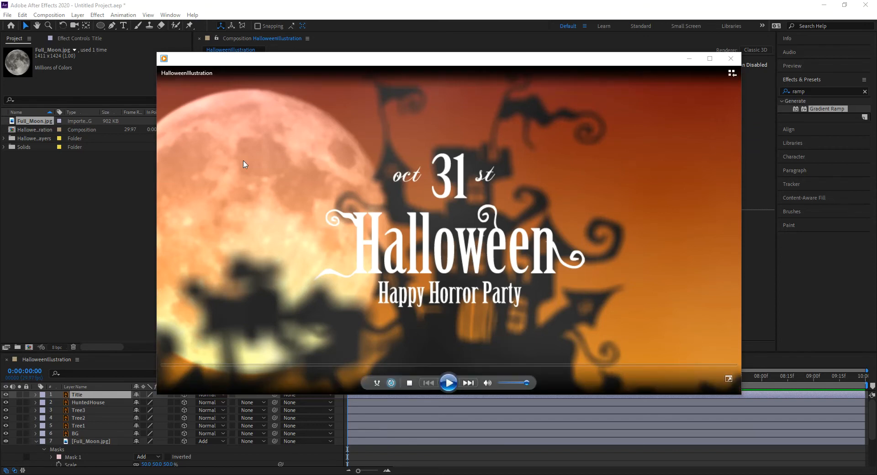
left_click(449, 383)
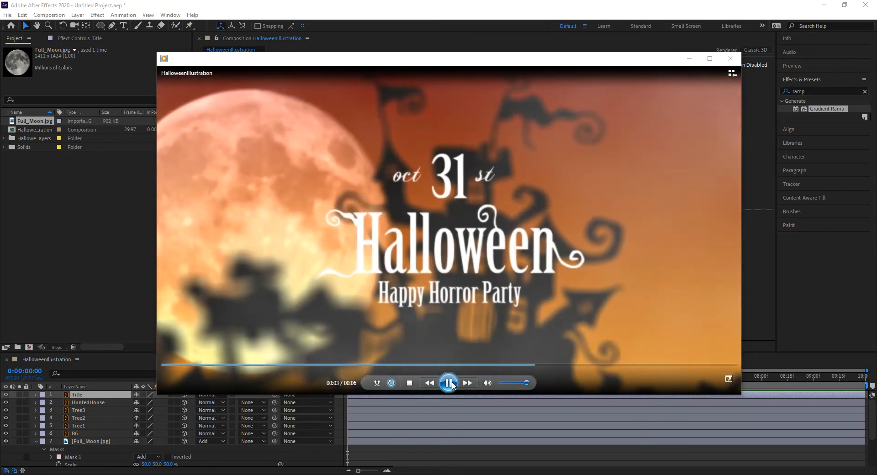
left_click(450, 384)
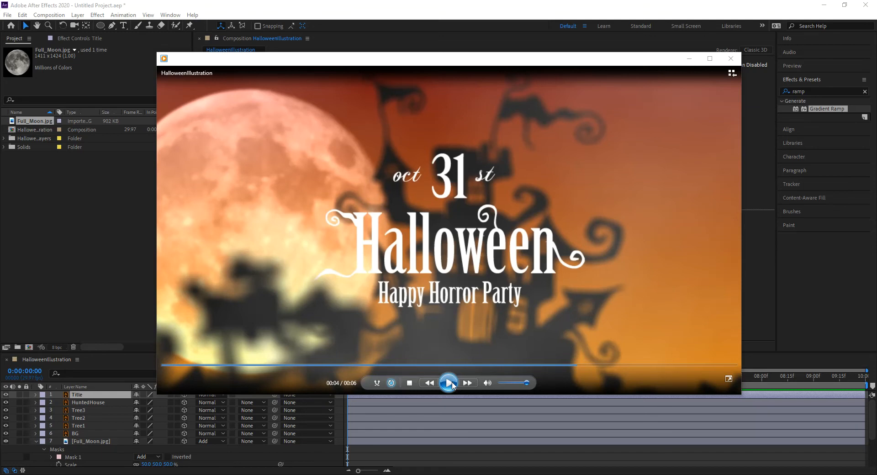
left_click(434, 14)
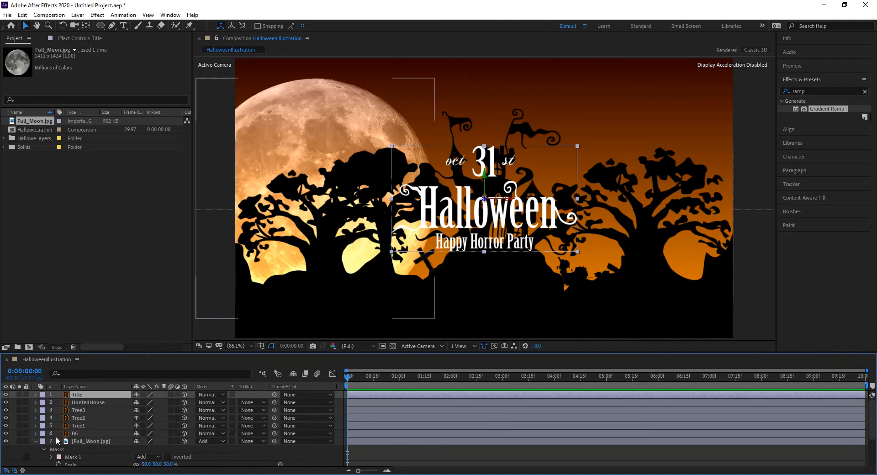
left_click(36, 441)
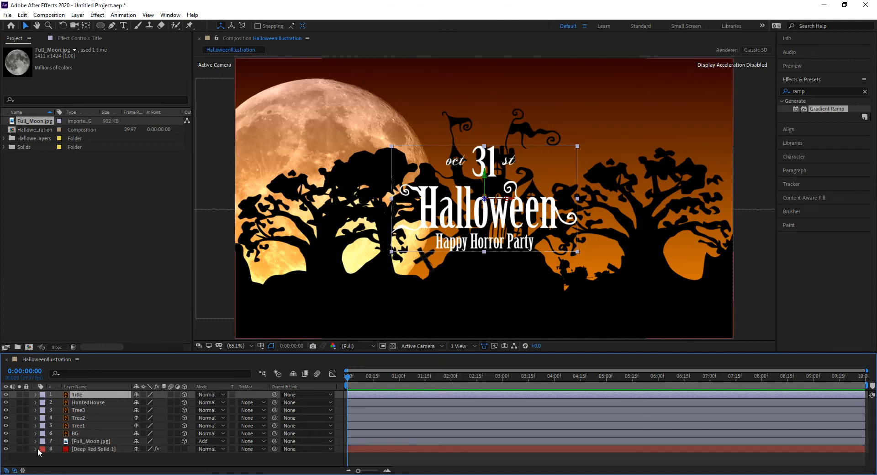
Mark Full_Moon.jpg and Deep Red Solid 1 as shy and turn on Hide Shy Layers
left_click(81, 441)
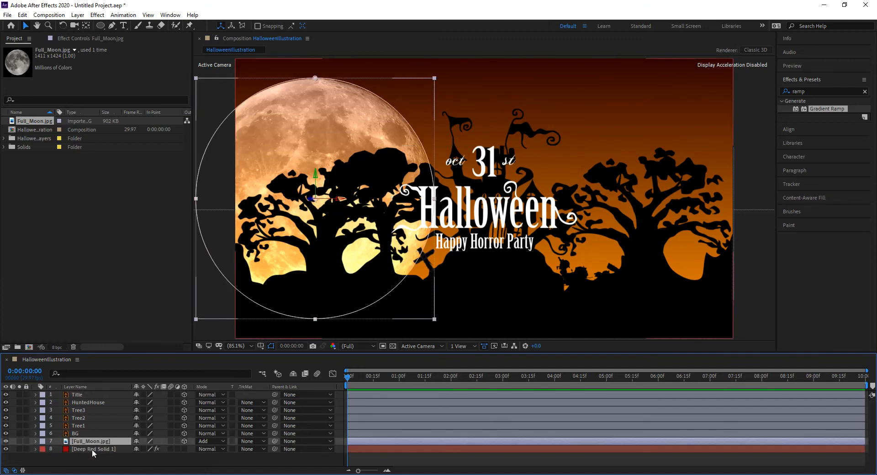
left_click(93, 448, "shift")
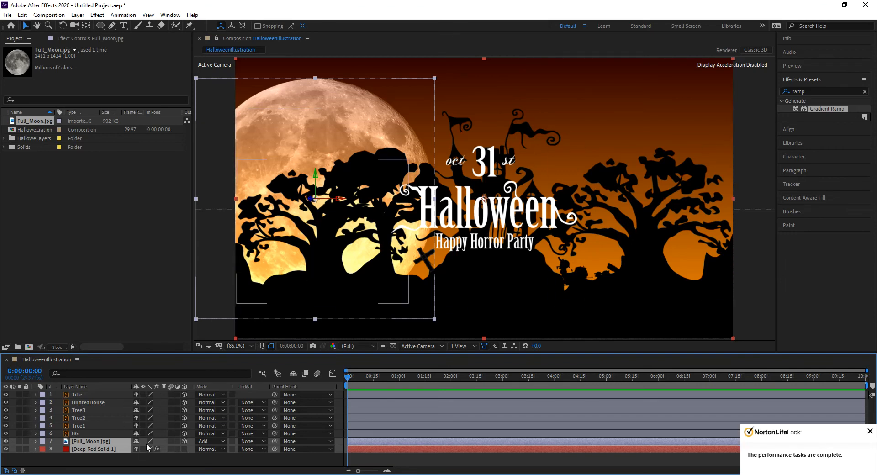
left_click(136, 449)
left_click(292, 374)
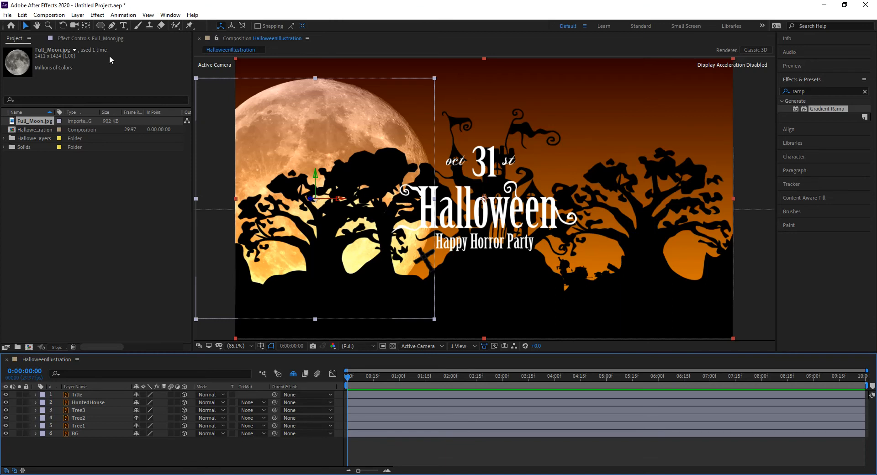
left_click(77, 15)
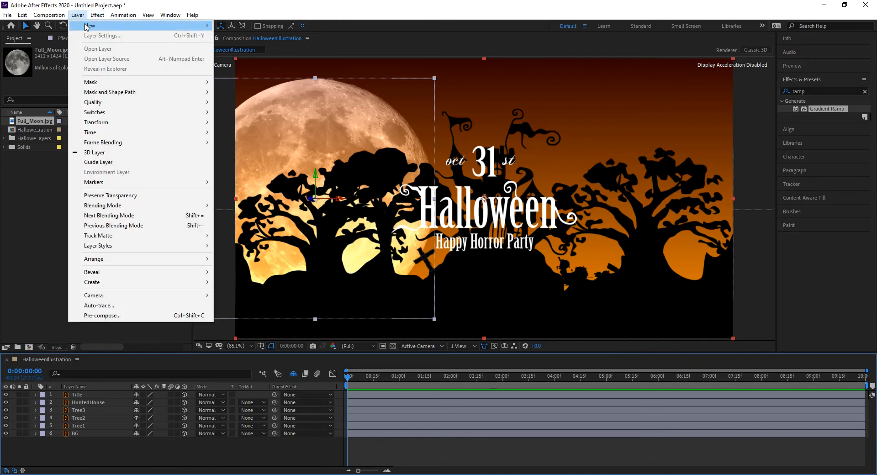
Create Camera 1 as a one-node camera using the 35mm preset
mouse_move(137, 25)
left_click(238, 56)
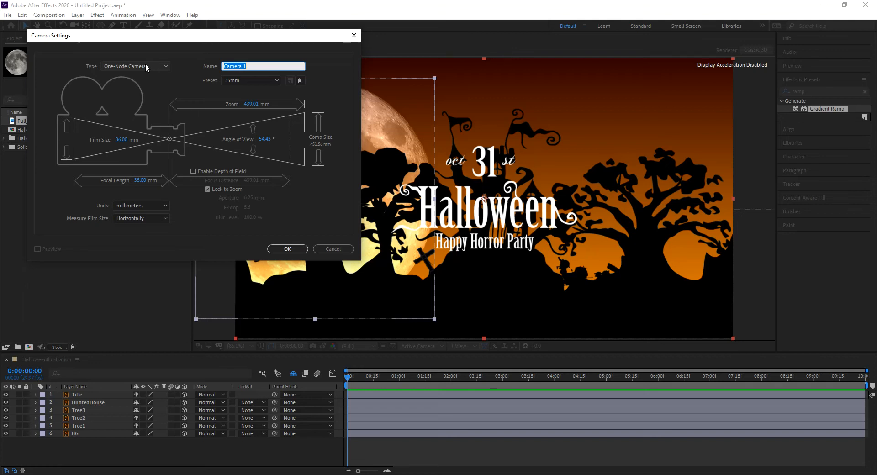
left_click(145, 64)
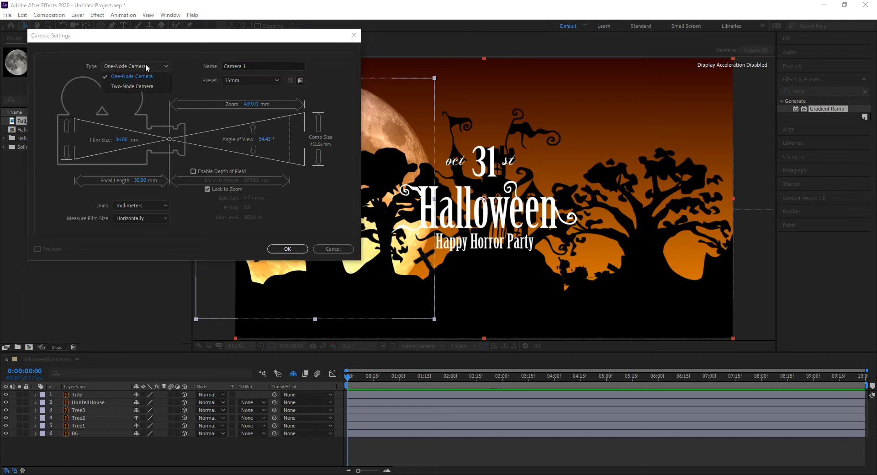
left_click(155, 88)
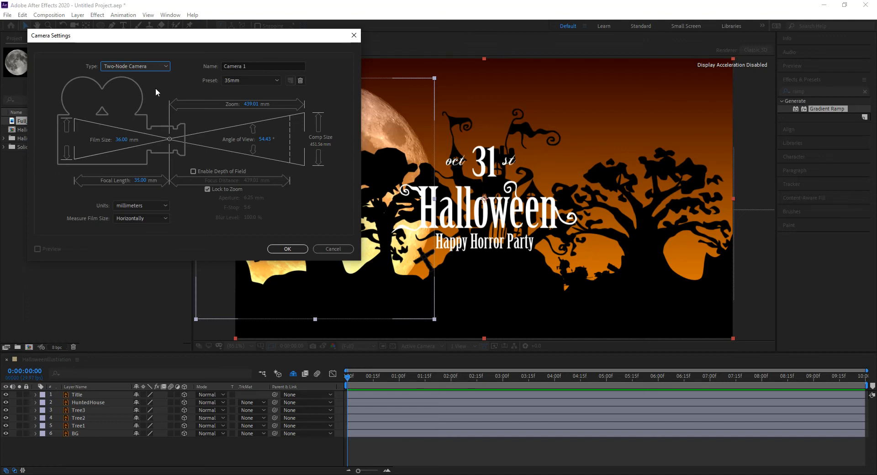
left_click(147, 66)
left_click(142, 77)
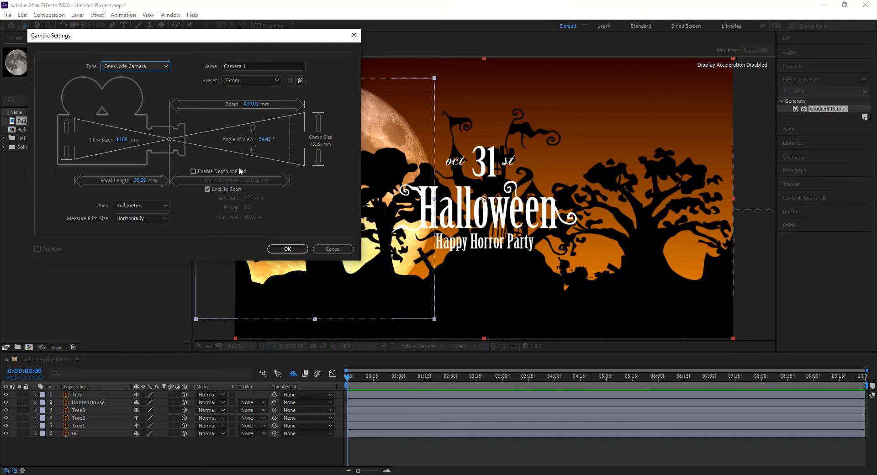
left_click(289, 249)
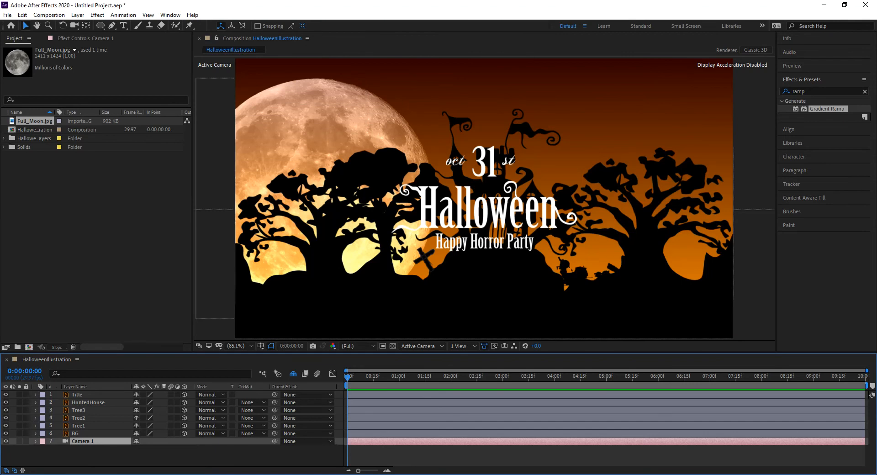
Move Camera 1 up between Title and HuntedHouse in the timeline, then select the Title layer
left_click_drag(79, 439, 83, 392)
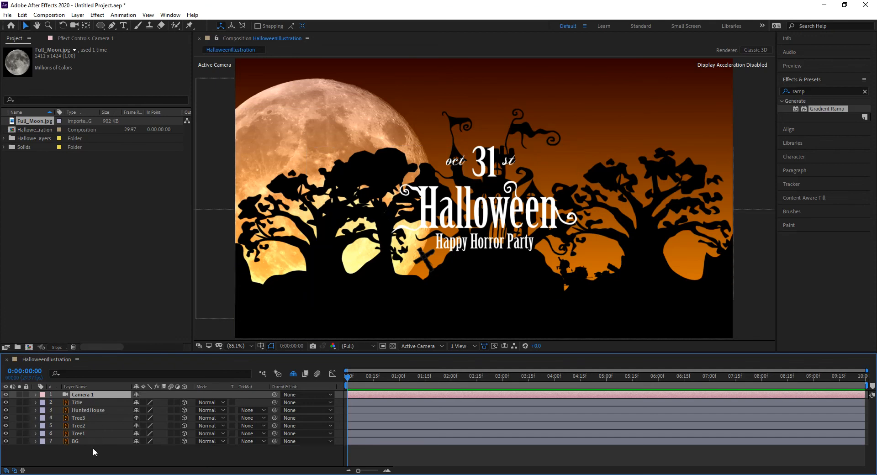
left_click(87, 404)
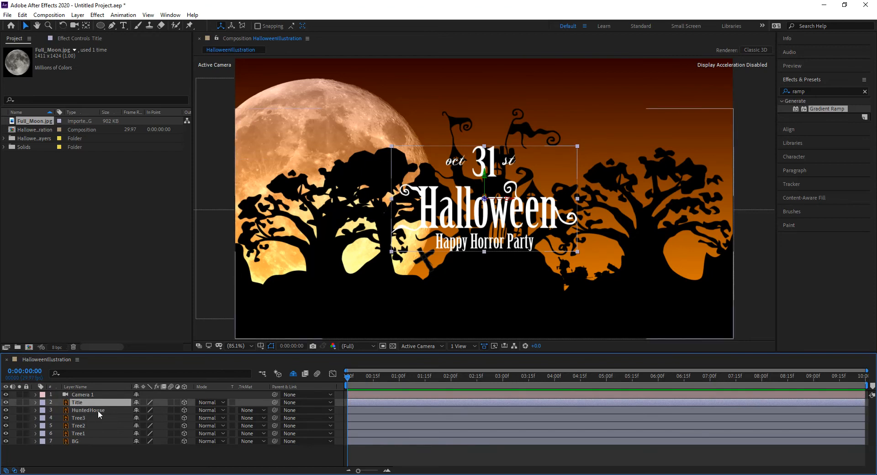
Reset the Title's Z position to 0, then select BG plus the house and tree layers
key("p")
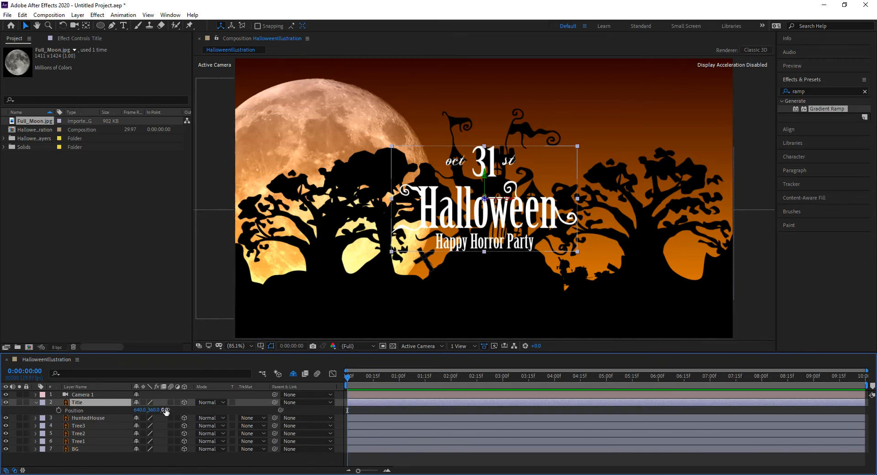
left_click_drag(165, 412, 292, 407)
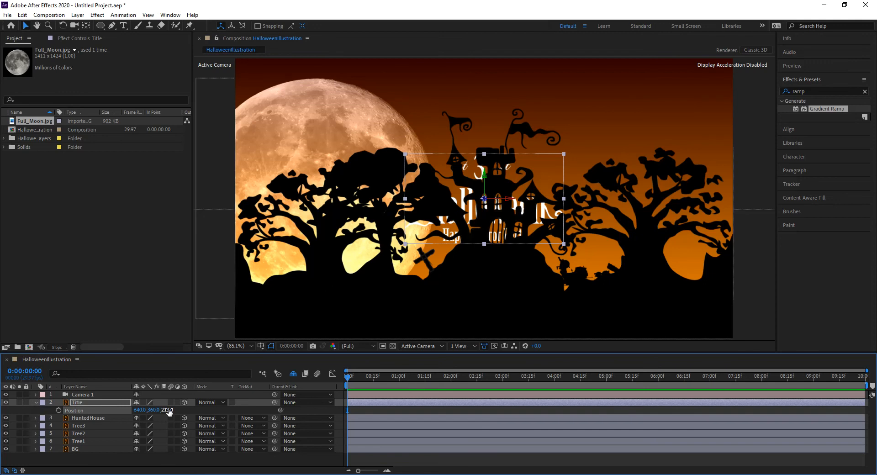
type("0")
key("Return")
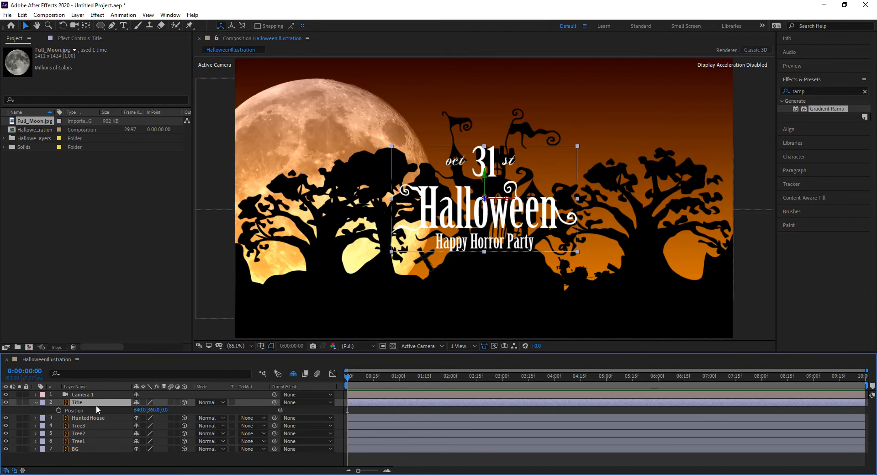
left_click(91, 450)
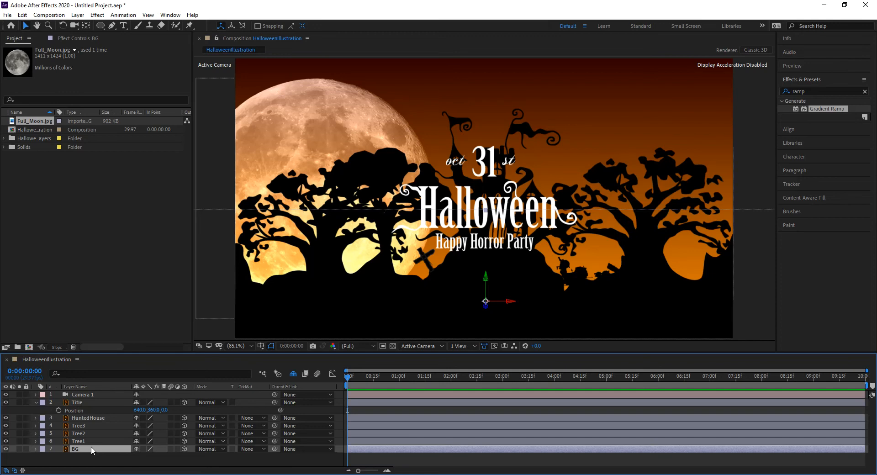
left_click(108, 417, "shift")
Show Position for the selected layers and set BG's Z position to 3500
key("p")
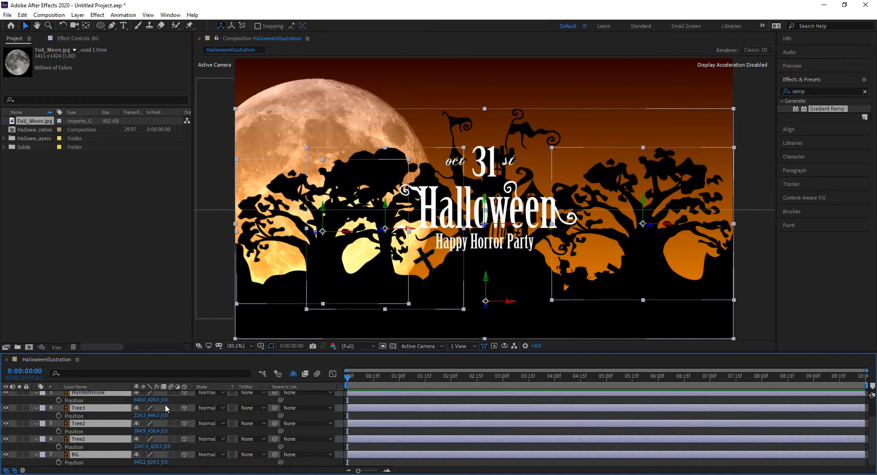
scroll(166, 404, "up", 2)
scroll(84, 420, "down", 2)
left_click(177, 466)
left_click(80, 456)
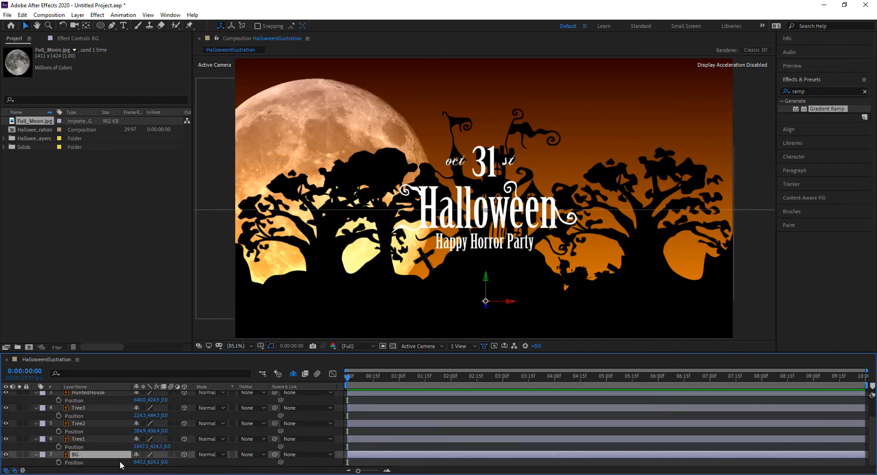
left_click(165, 462)
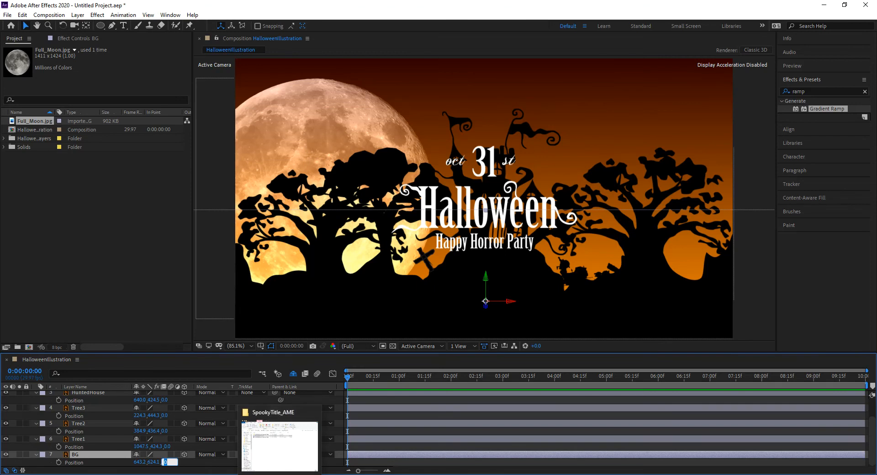
type("3500")
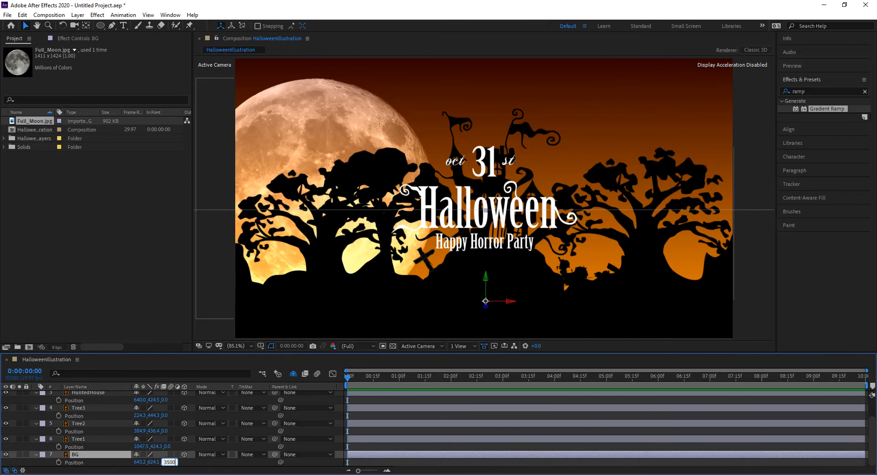
key("Return")
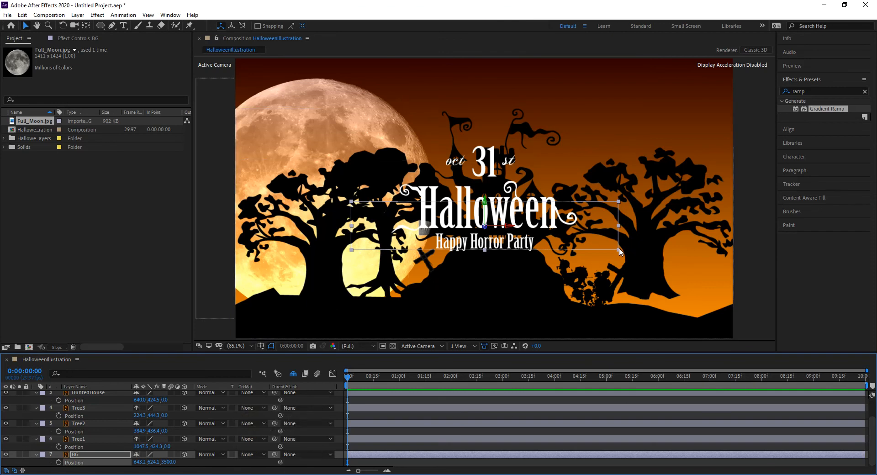
Scale BG up to 383% and drag it lower in the Composition viewer
key("s")
left_click_drag(147, 462, 294, 462)
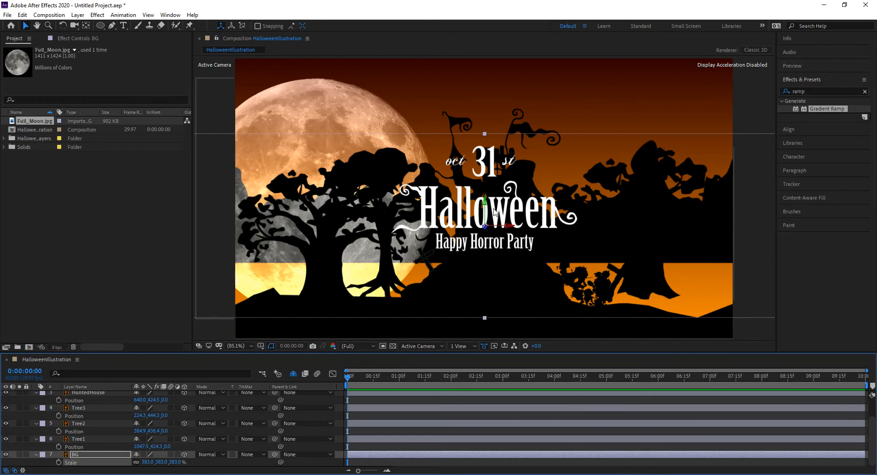
left_click_drag(486, 201, 468, 474)
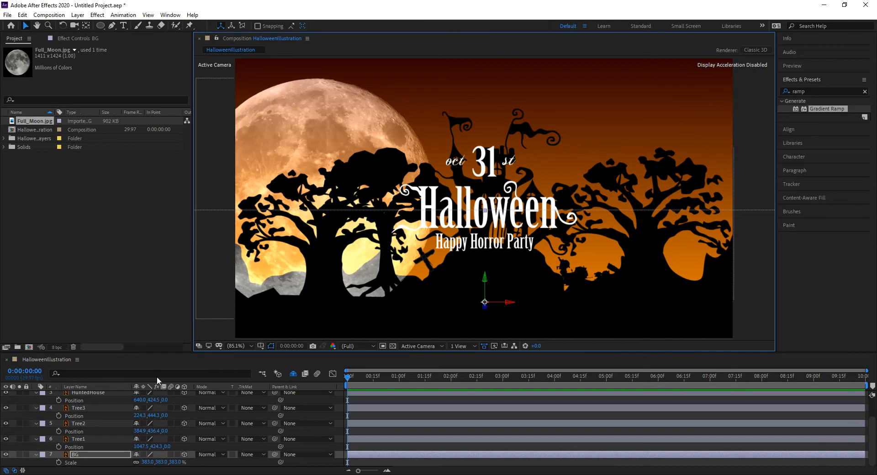
left_click(182, 305)
Nudge BG slightly lower with its Y-axis arrow, then select HuntedHouse
left_click(224, 328)
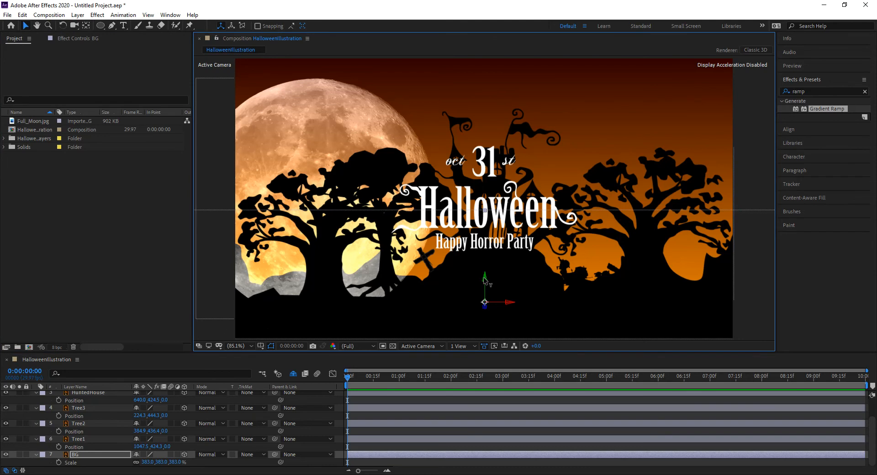
left_click_drag(485, 280, 485, 290)
left_click_drag(473, 336, 488, 275)
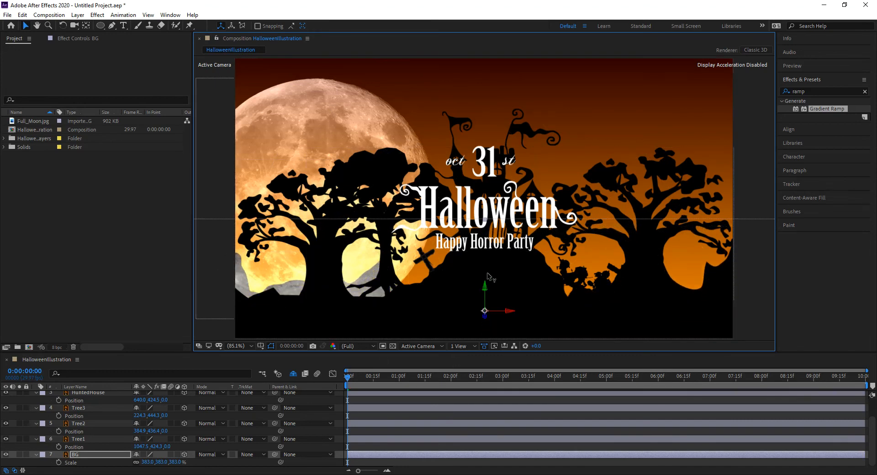
left_click(99, 391)
Set HuntedHouse's Z position to 2500
key("p")
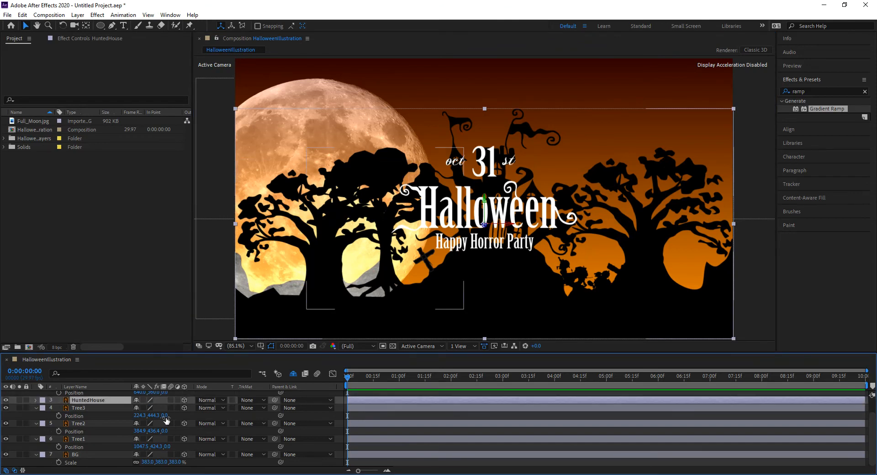
key("p")
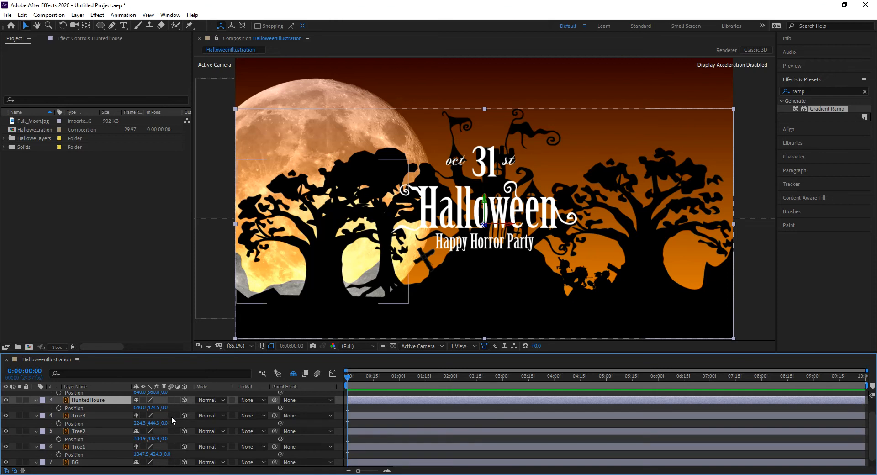
left_click(164, 408)
type("2500")
key("Return")
scroll(199, 415, "up", 1)
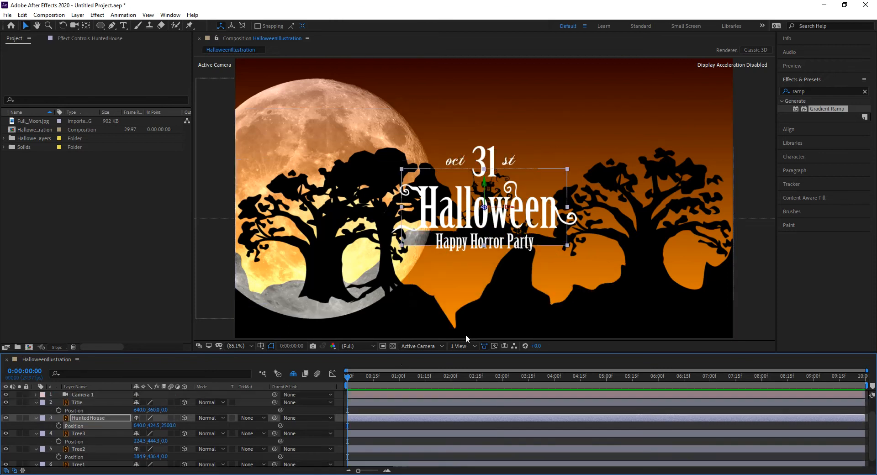
Scale the haunted house up and lower it in the scene
left_click(568, 246)
left_click_drag(569, 247, 733, 325)
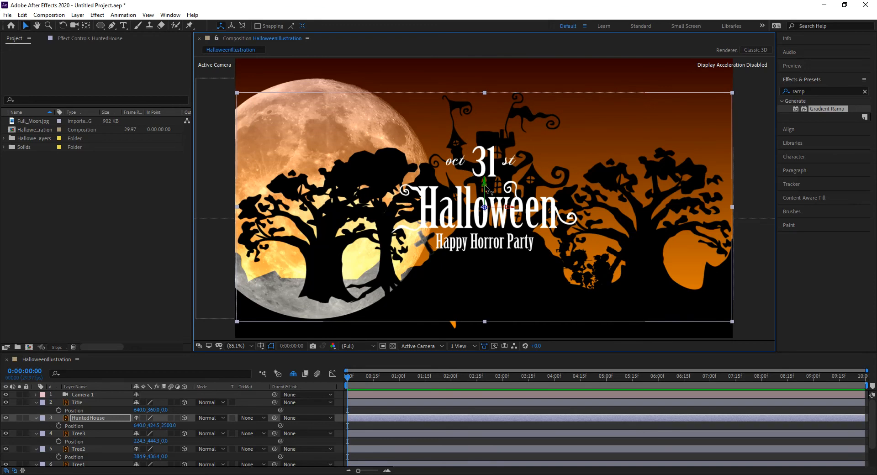
left_click_drag(485, 187, 488, 234)
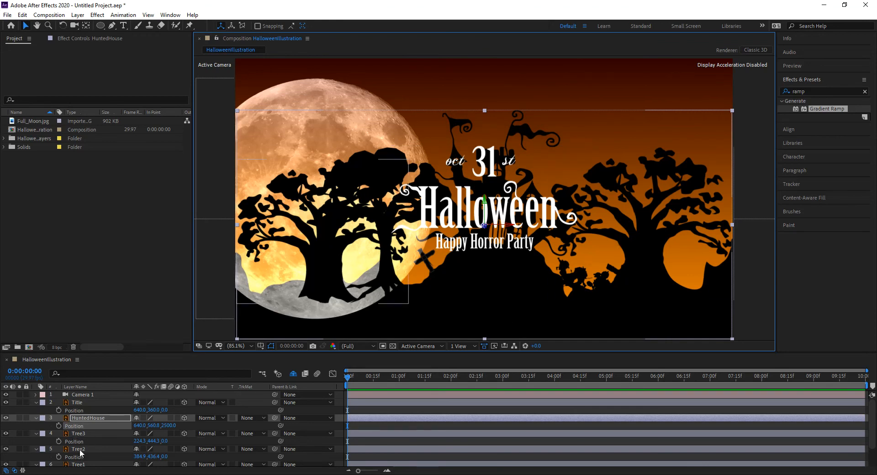
left_click(82, 464)
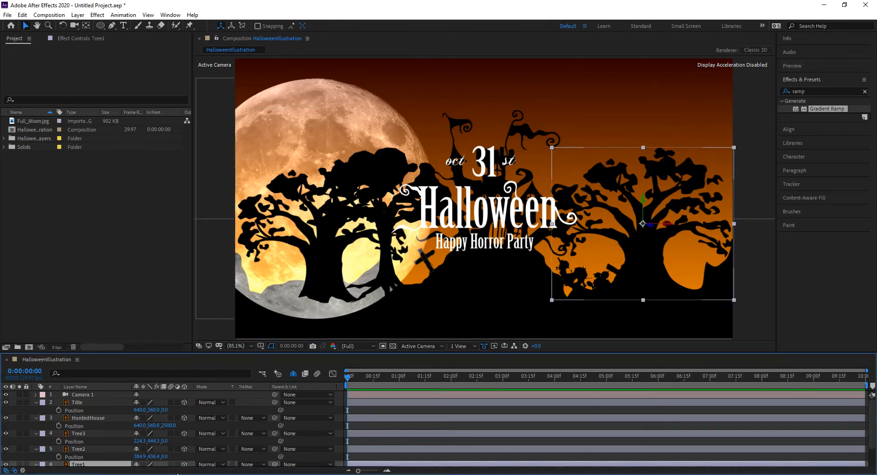
Set Z positions of Tree1 to 500, Tree2 to 1000 and Tree3 to 1500
scroll(176, 454, "down", 3)
left_click(167, 446)
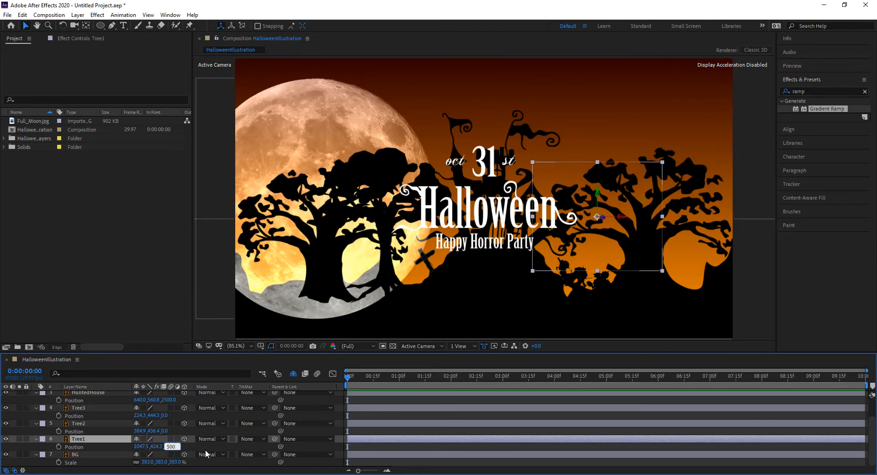
key("Return")
left_click(165, 430)
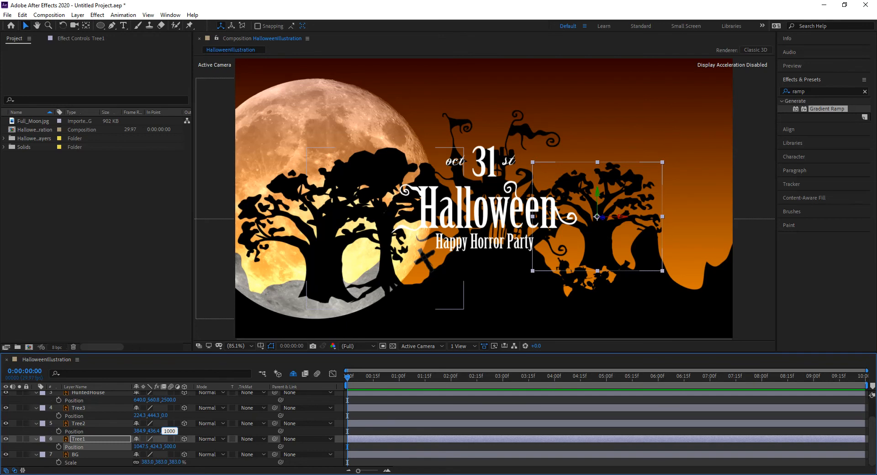
key("Return")
left_click(167, 416)
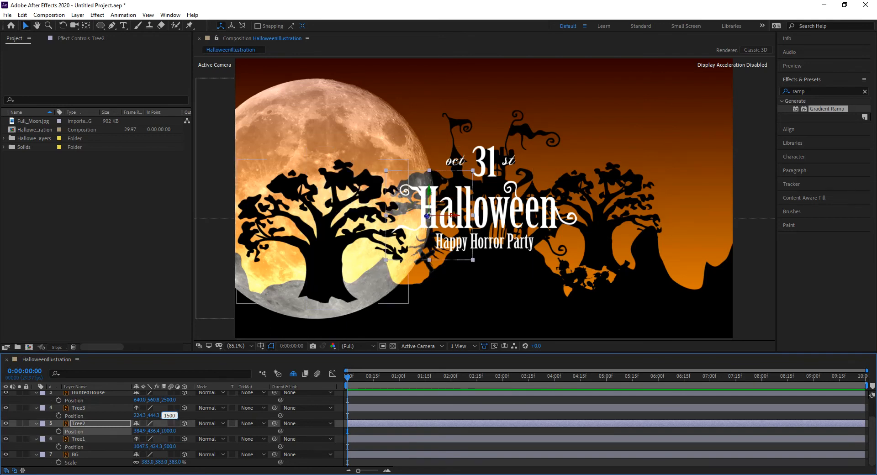
key("Return")
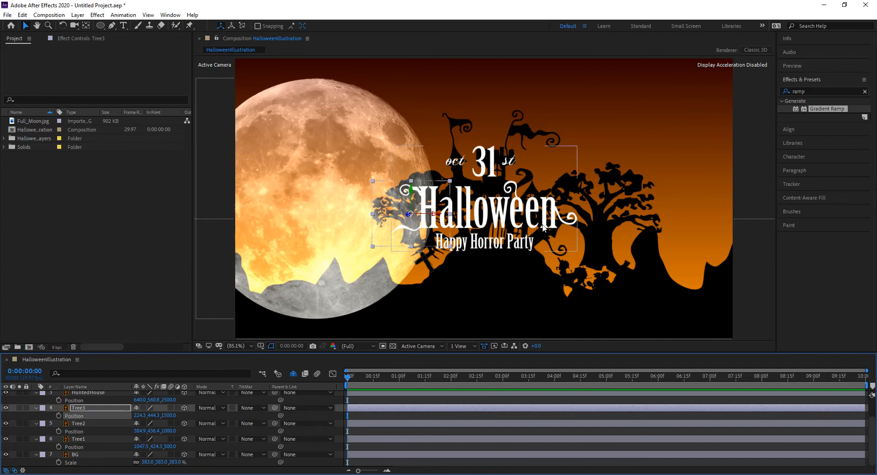
Select the tree layers in turn, ending with Tree1 selected
left_click(607, 212)
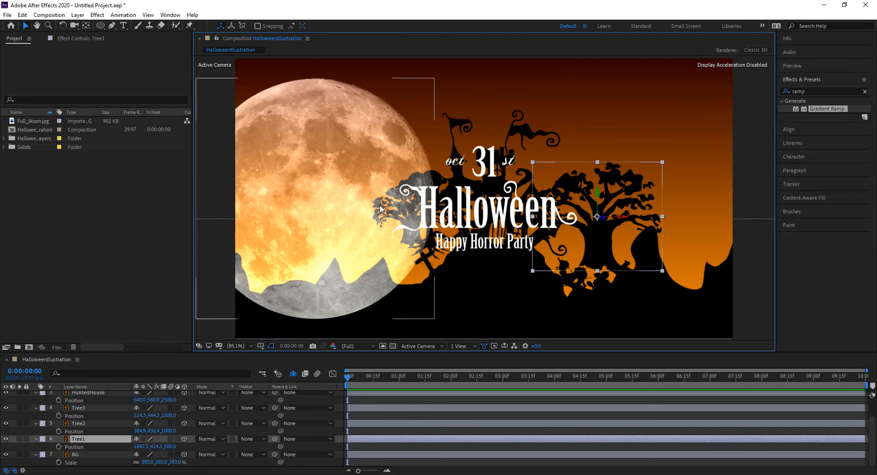
left_click(78, 424)
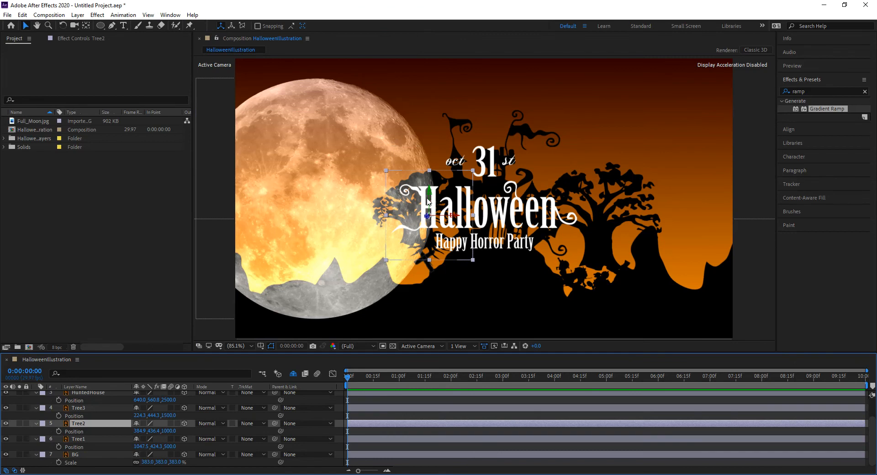
left_click(79, 439)
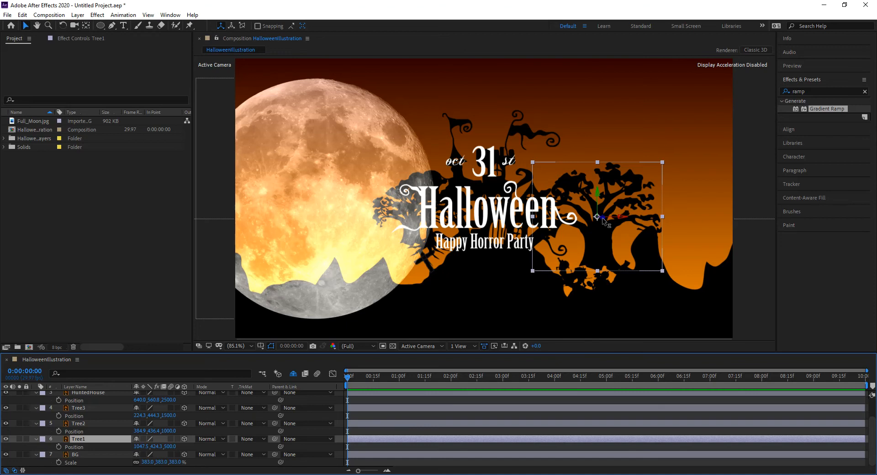
Lower Tree1, Tree2 and Tree3 onto the ground, shifting Tree3 right toward the title
left_click_drag(598, 197, 618, 261)
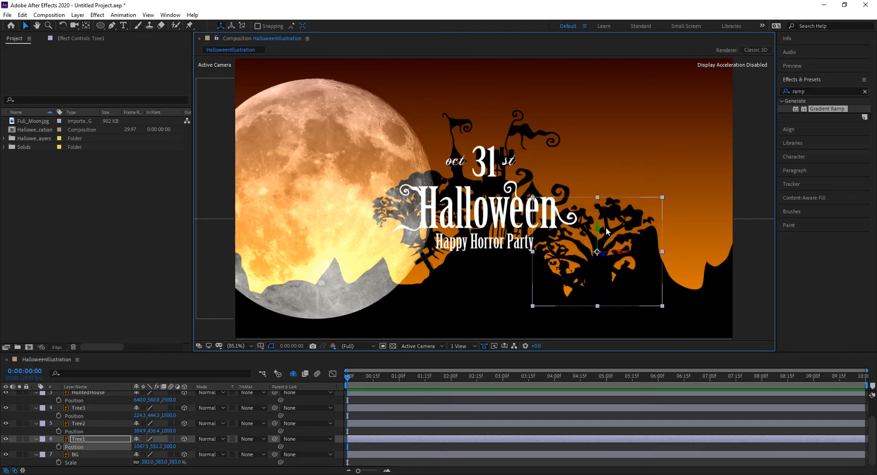
left_click_drag(597, 224, 597, 210)
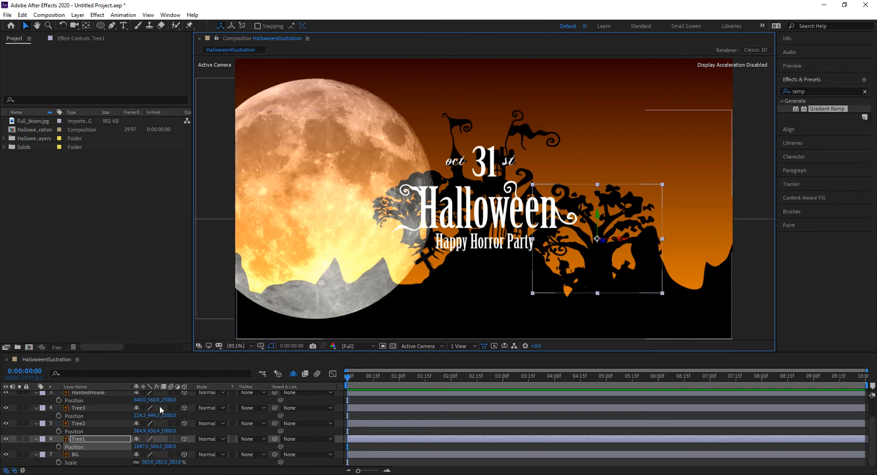
left_click(97, 423)
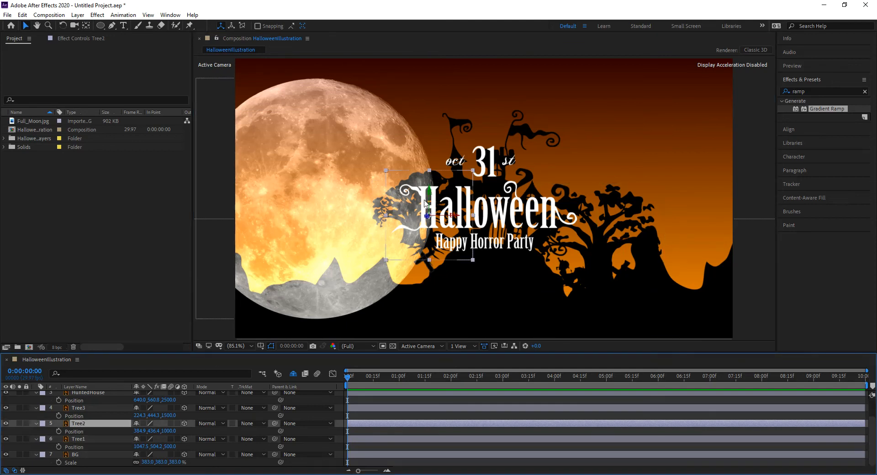
left_click_drag(428, 195, 421, 264)
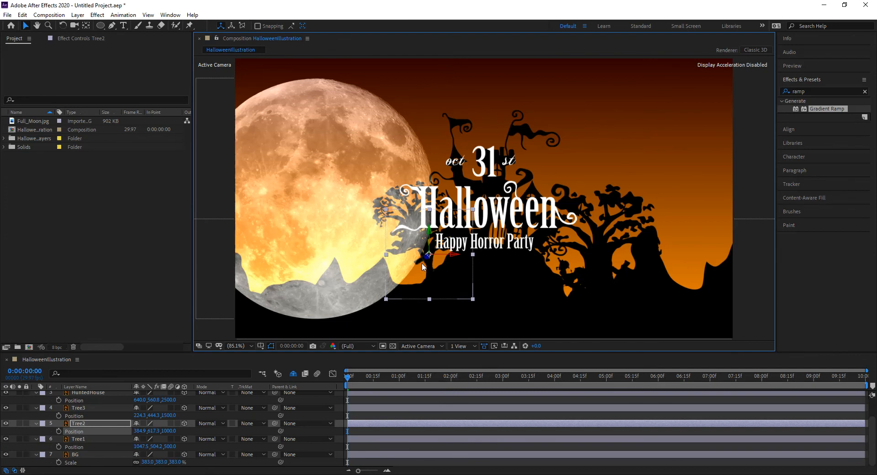
left_click(101, 409)
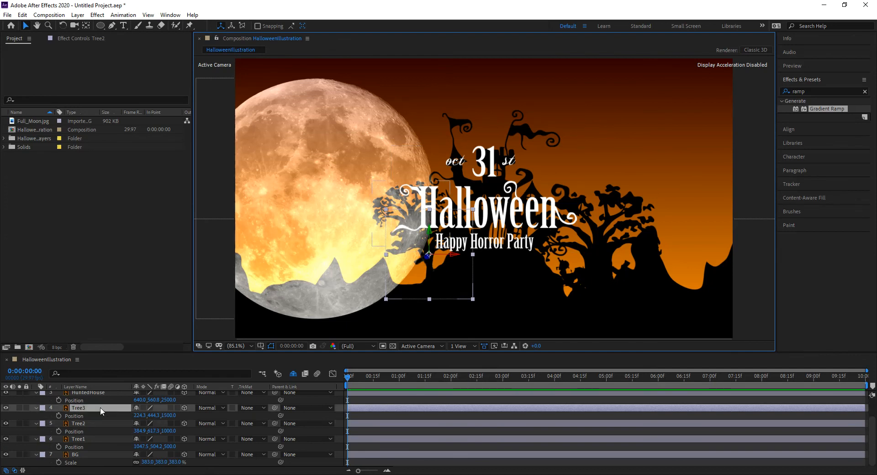
left_click_drag(410, 202, 388, 292)
key("ctrl+z")
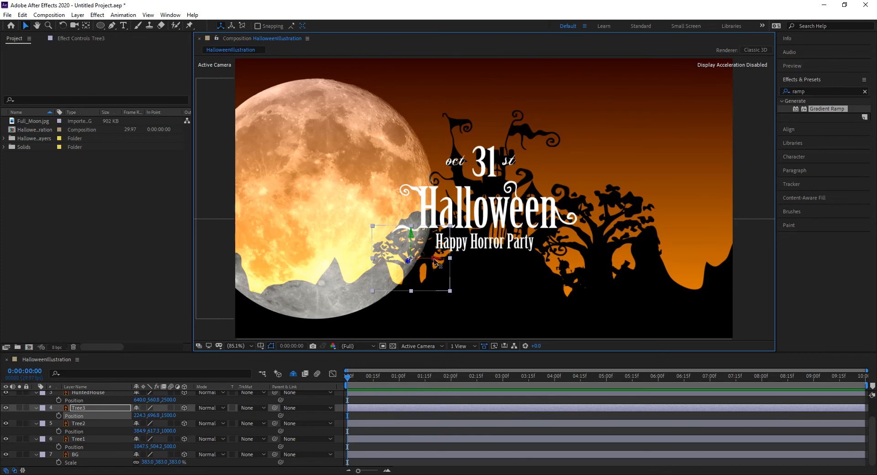
left_click_drag(452, 260, 492, 267)
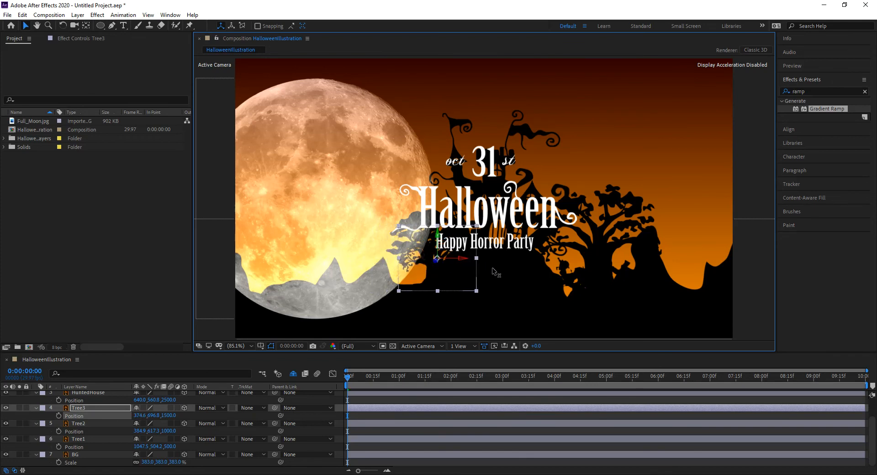
scroll(104, 409, "up", 2)
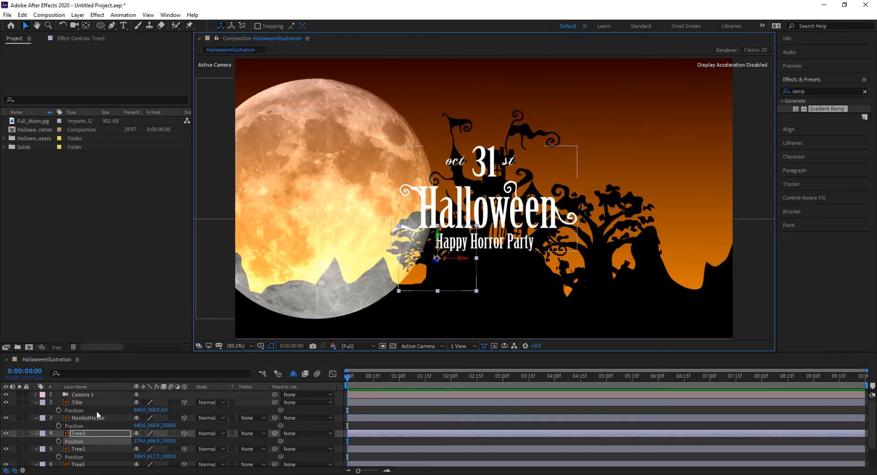
Push the Title layer back to Z 2000, then select the moon image layer
left_click(87, 402)
left_click(165, 410)
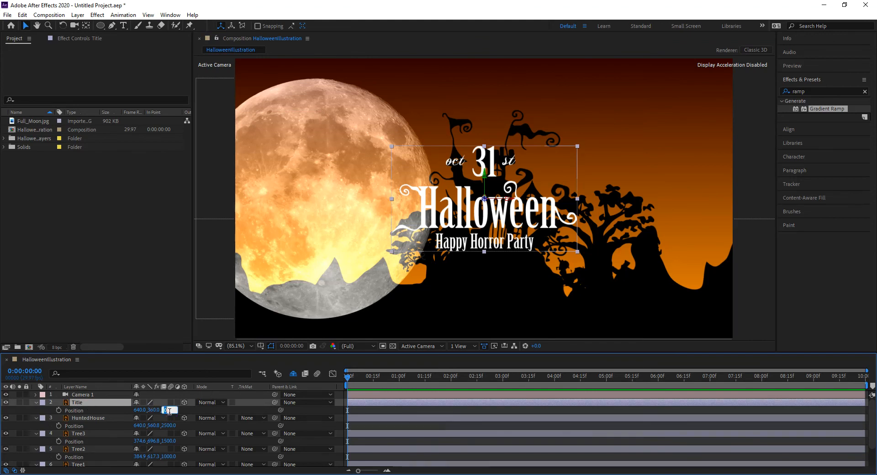
type("2000")
key("Return")
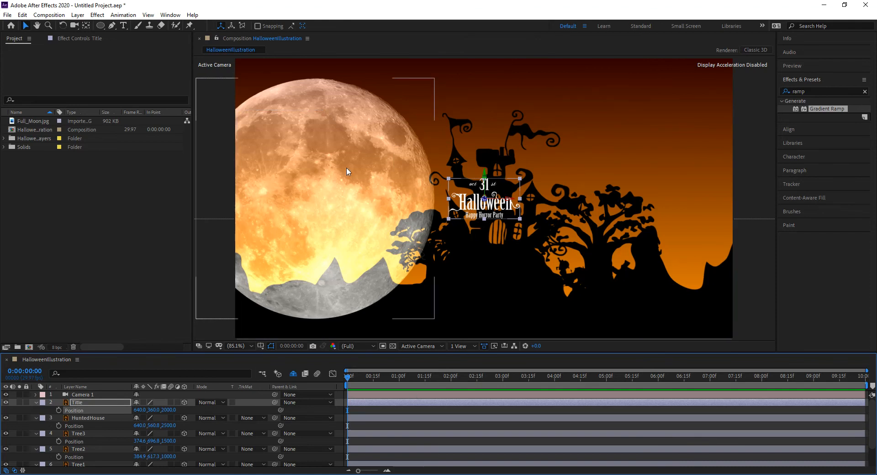
left_click(319, 114)
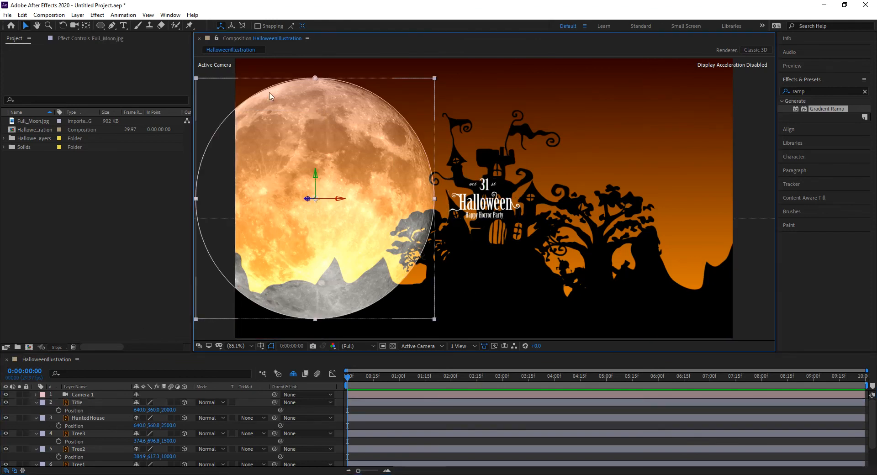
Reveal the shy layers, try Normal blending on Full_Moon.jpg, and switch off its 3D
left_click(296, 373)
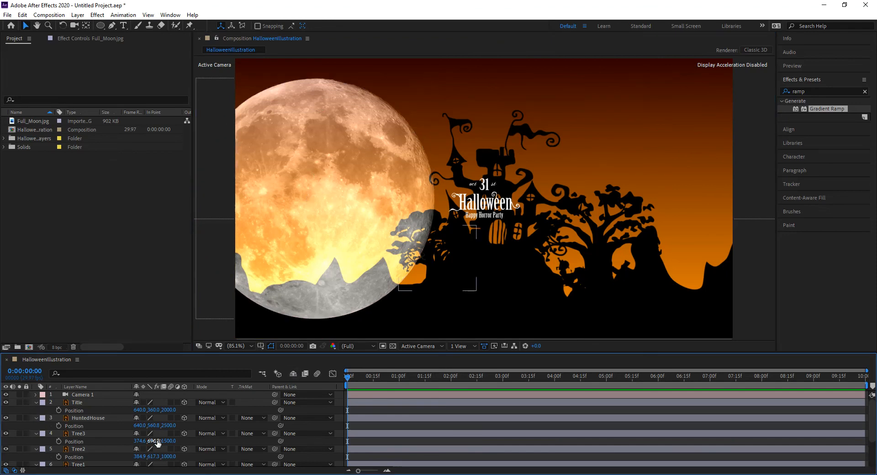
scroll(156, 441, "down", 2)
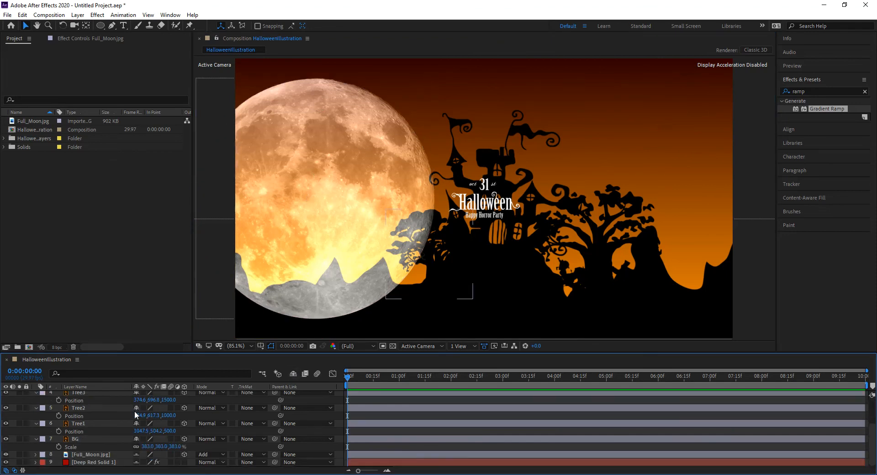
left_click(91, 455)
left_click(209, 455)
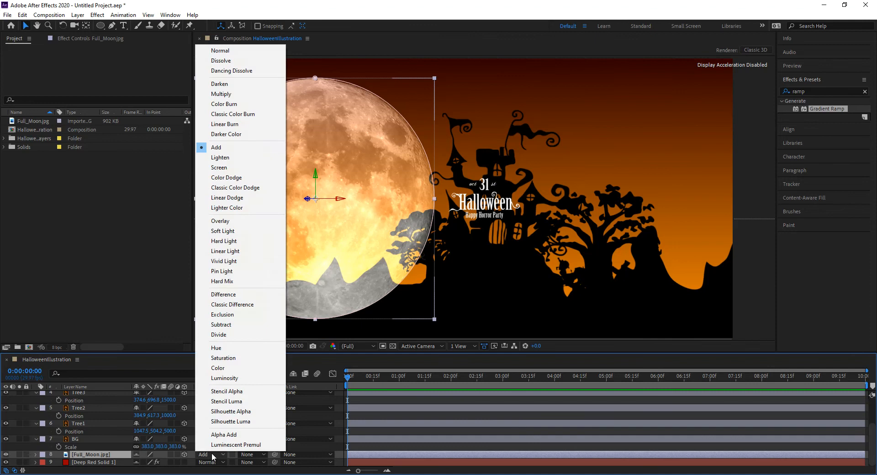
left_click(220, 51)
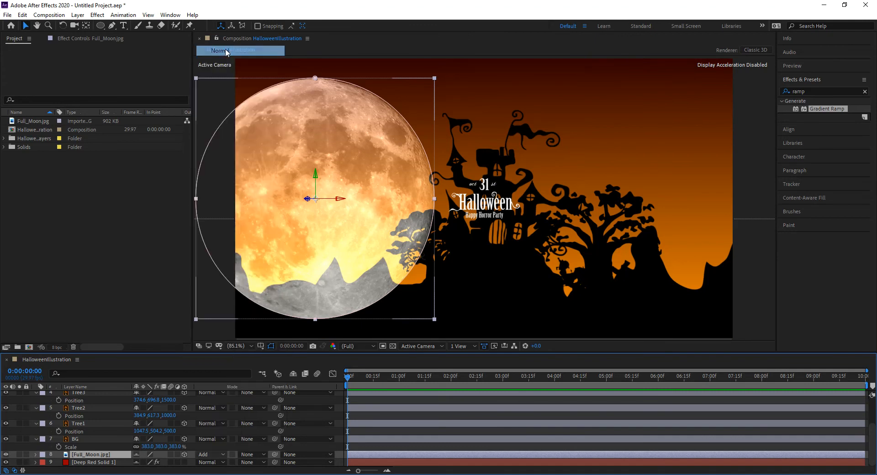
left_click_drag(122, 456, 111, 463)
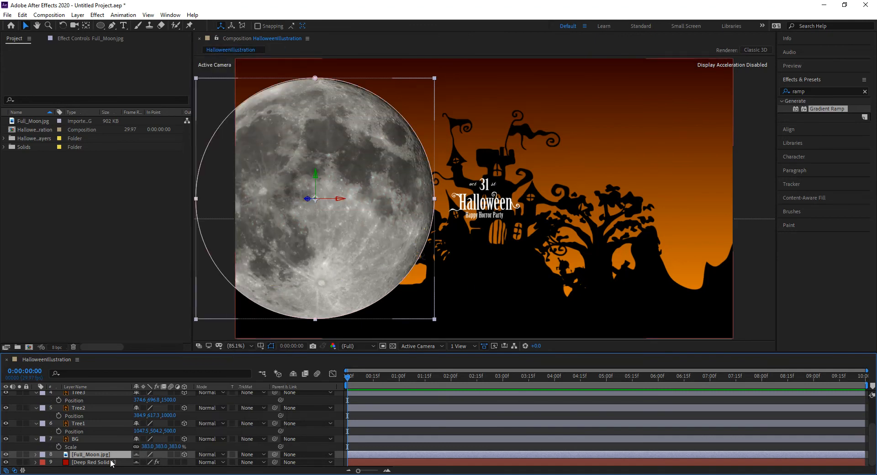
left_click(184, 454)
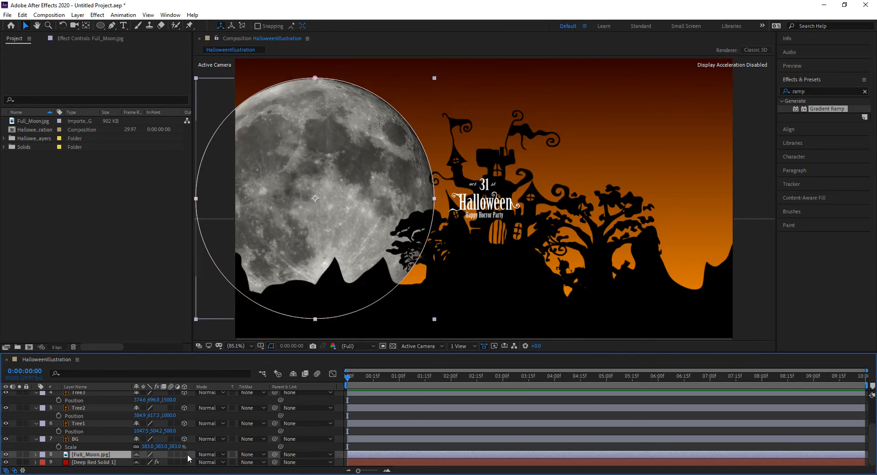
left_click(183, 455)
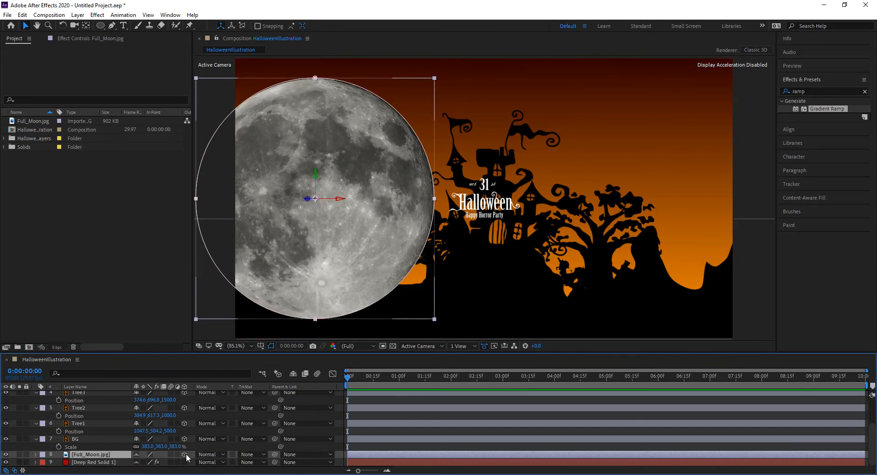
left_click(184, 455)
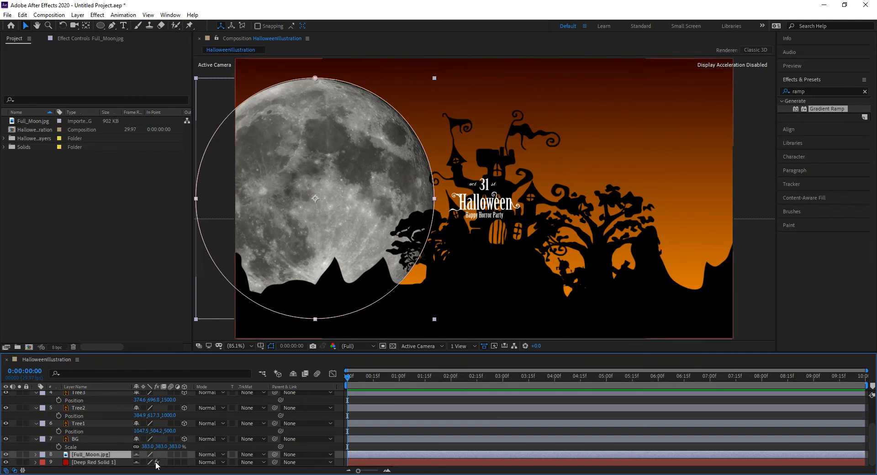
Test Screen blending on the moon layer, then return it to Add mode
left_click(294, 375)
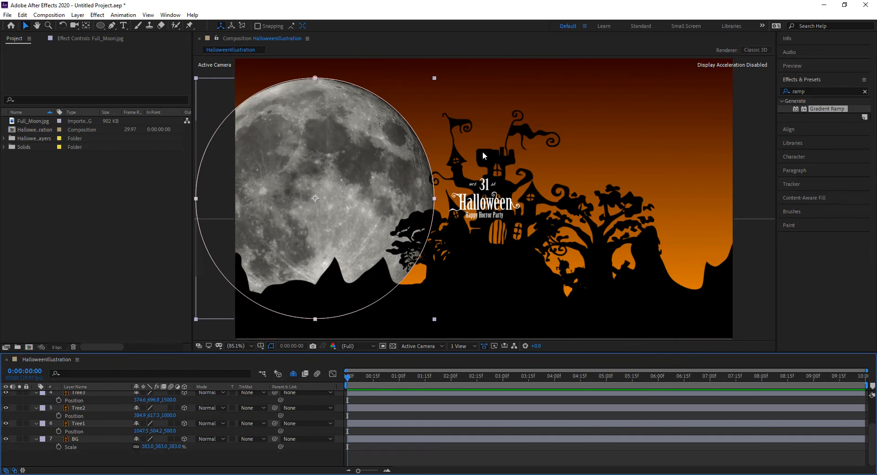
left_click(209, 439)
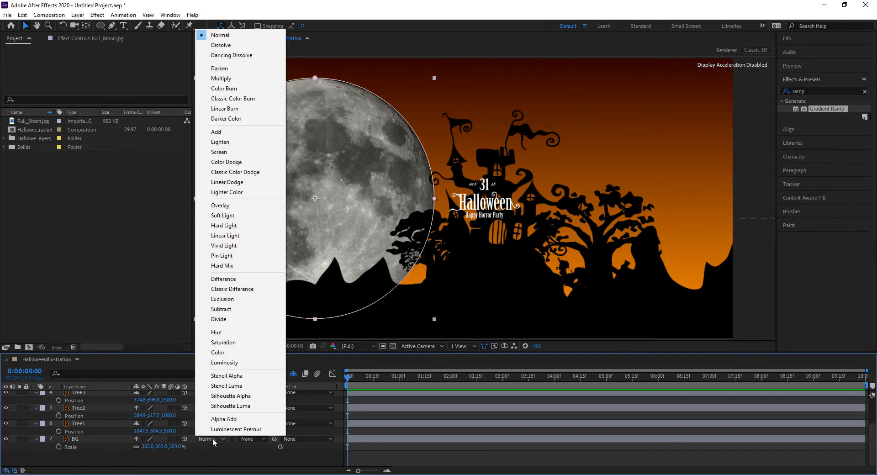
left_click(349, 366)
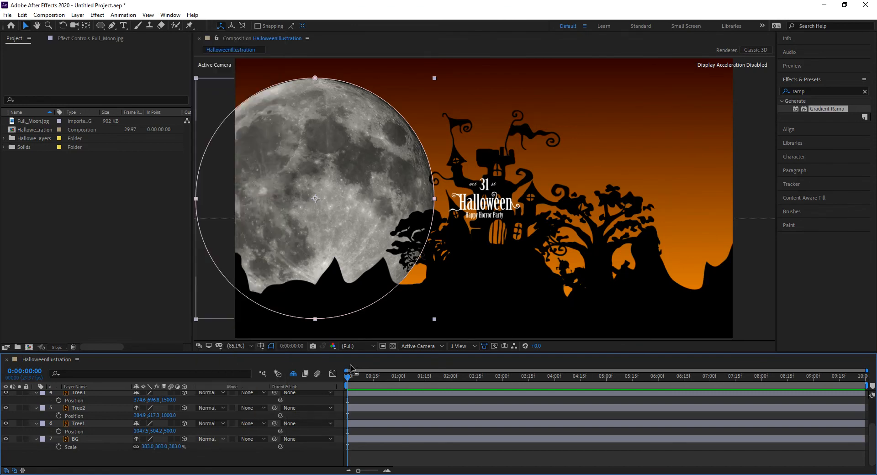
left_click(293, 374)
scroll(212, 453, "down", 1)
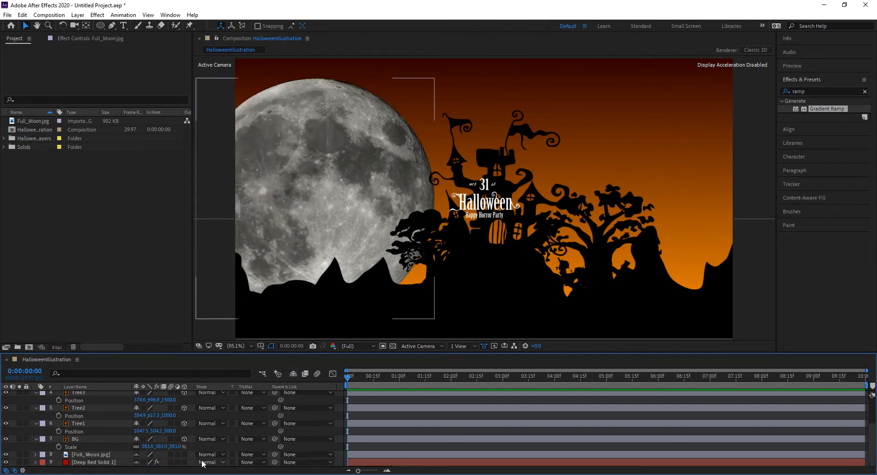
left_click(211, 456)
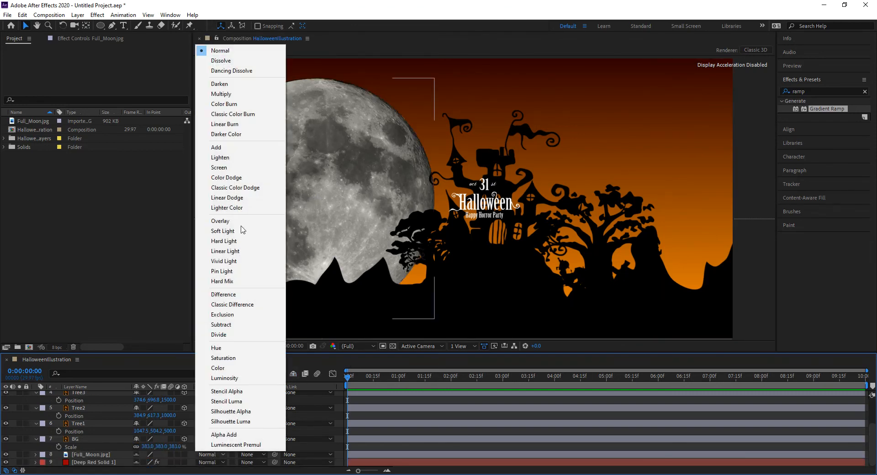
left_click(245, 168)
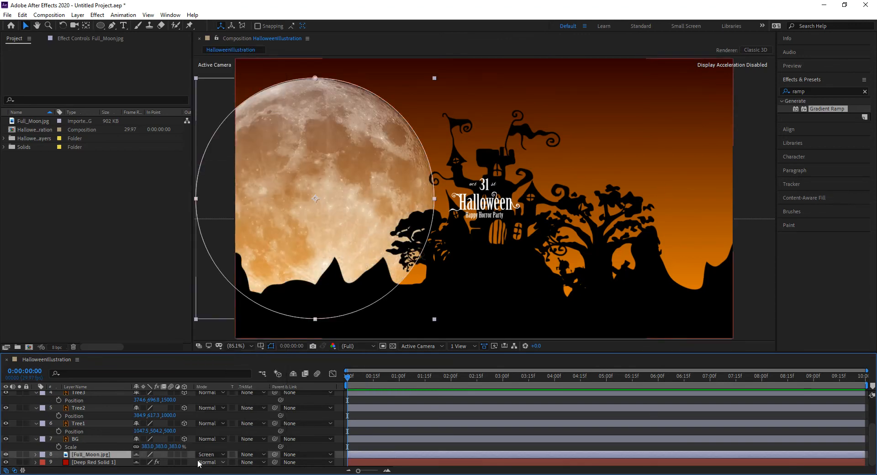
left_click(211, 455)
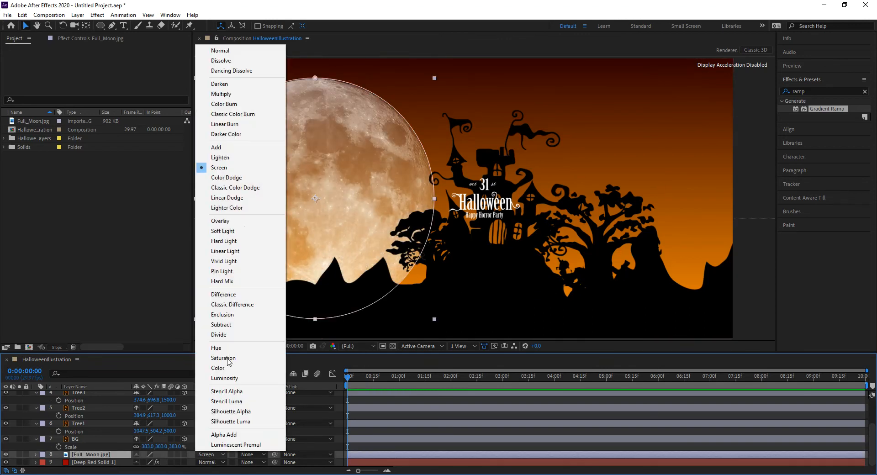
left_click(224, 148)
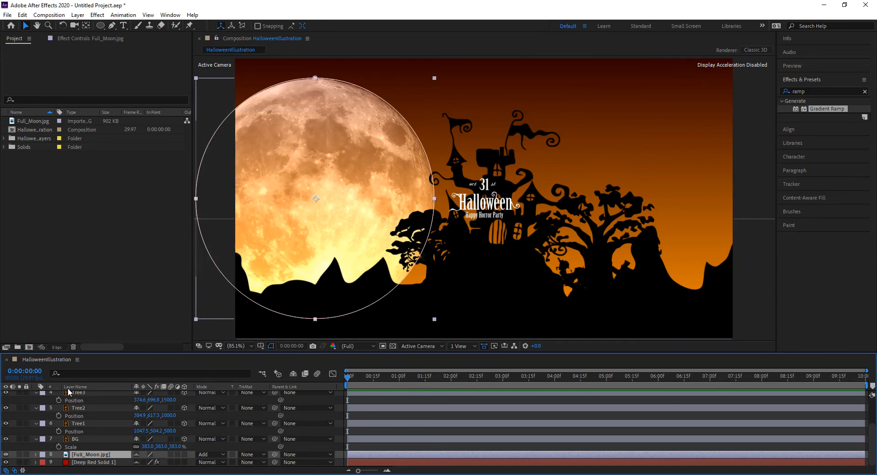
Collapse all layer properties and select the Camera 1 layer
key("ctrl+a")
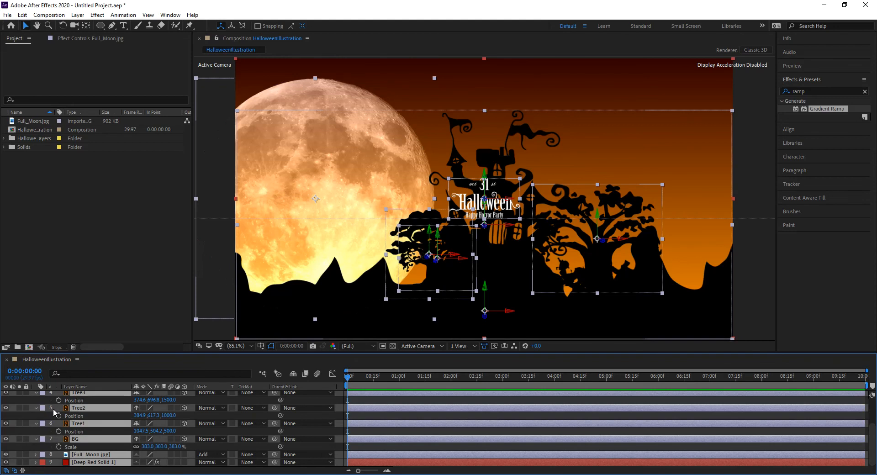
left_click(37, 393)
left_click(104, 469)
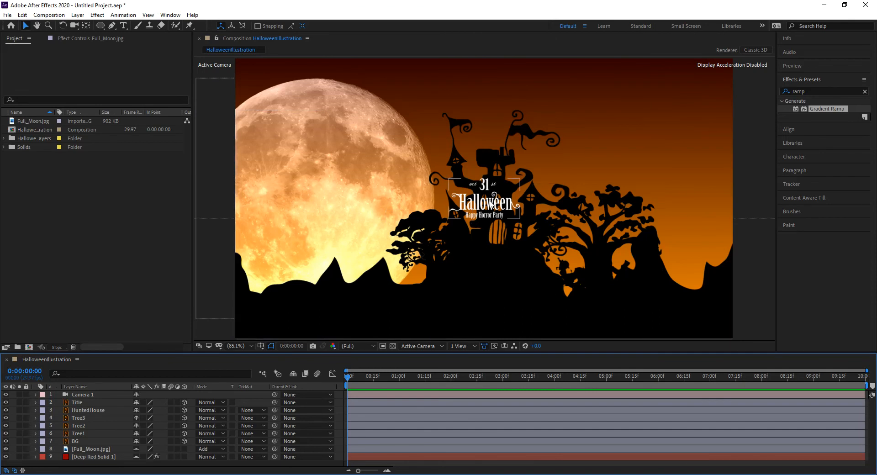
left_click(82, 395)
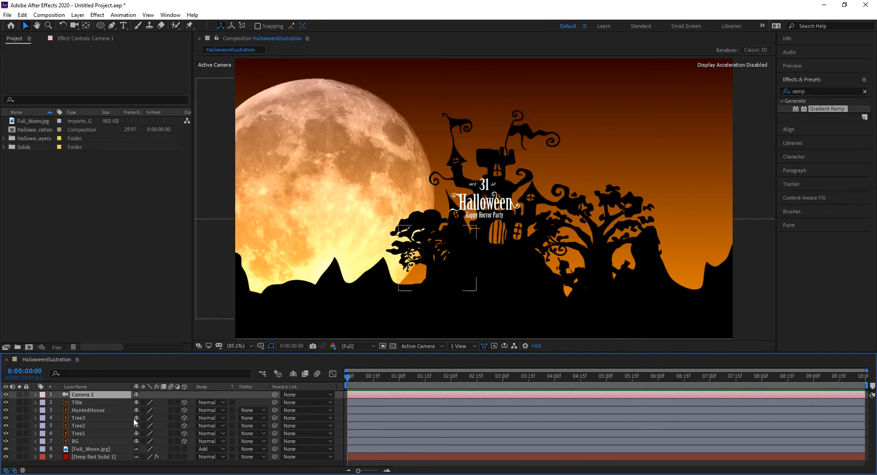
Isolate Camera 1's Position, trial a closer Z push, and undo back to -1244.4
left_click(35, 394)
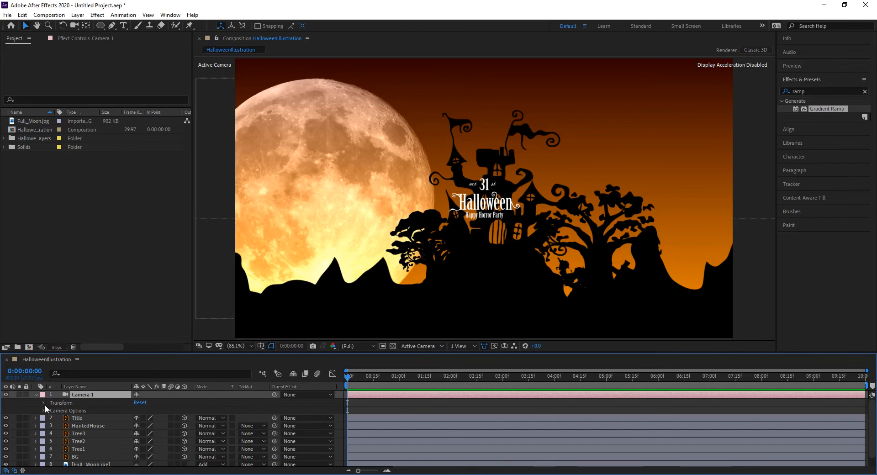
left_click(44, 403)
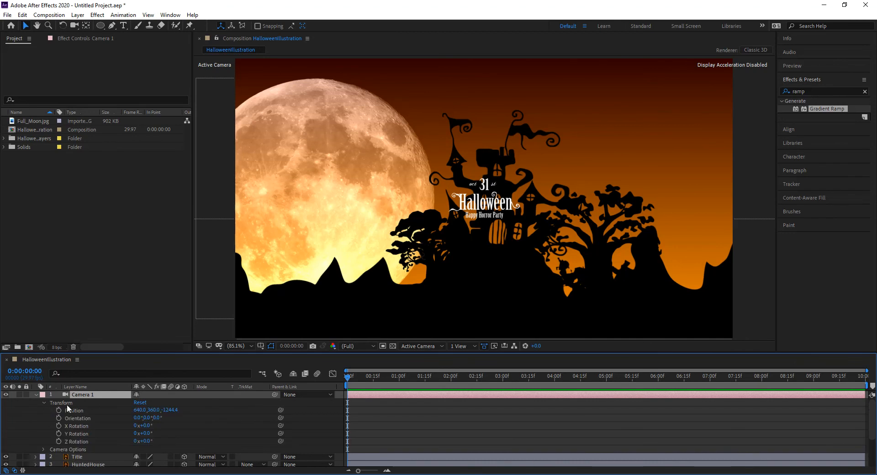
left_click(44, 402)
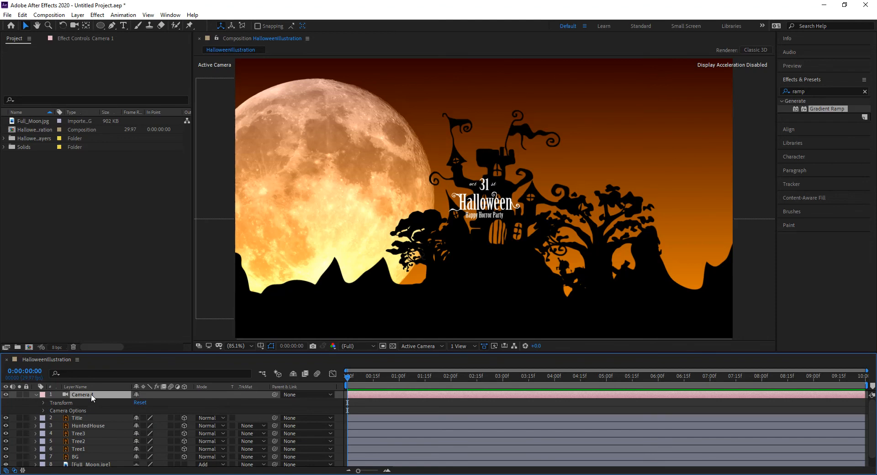
key("p")
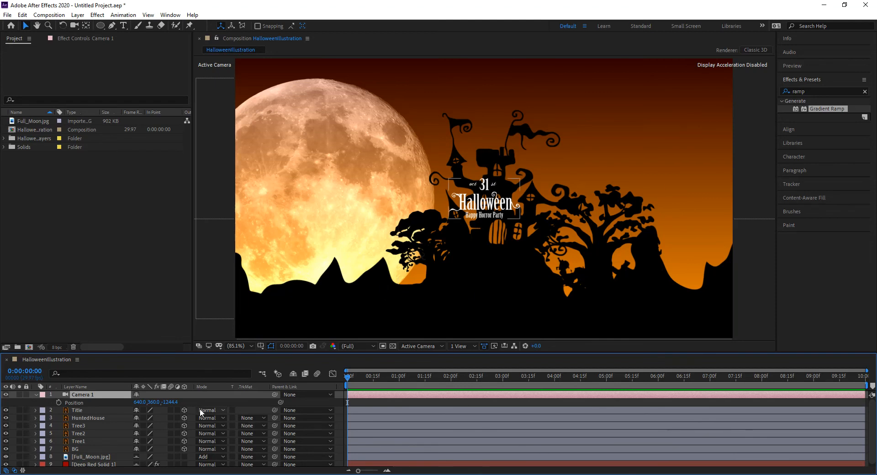
left_click_drag(169, 402, 396, 402)
key("ctrl+z")
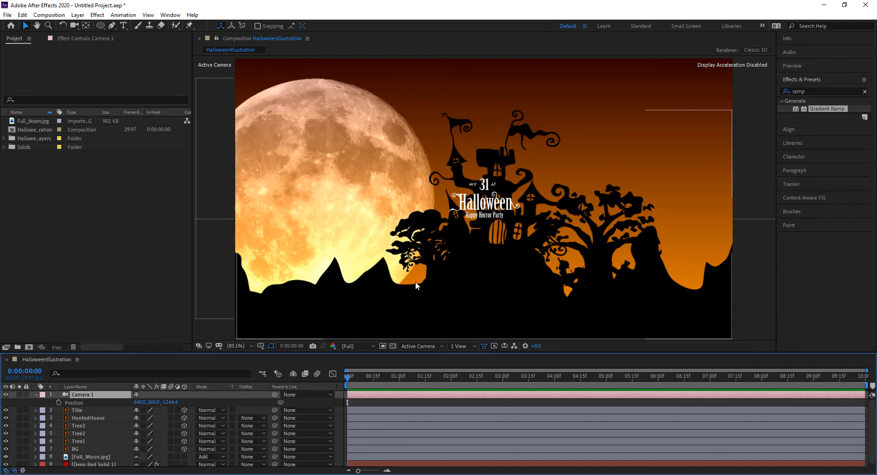
double_click(83, 394)
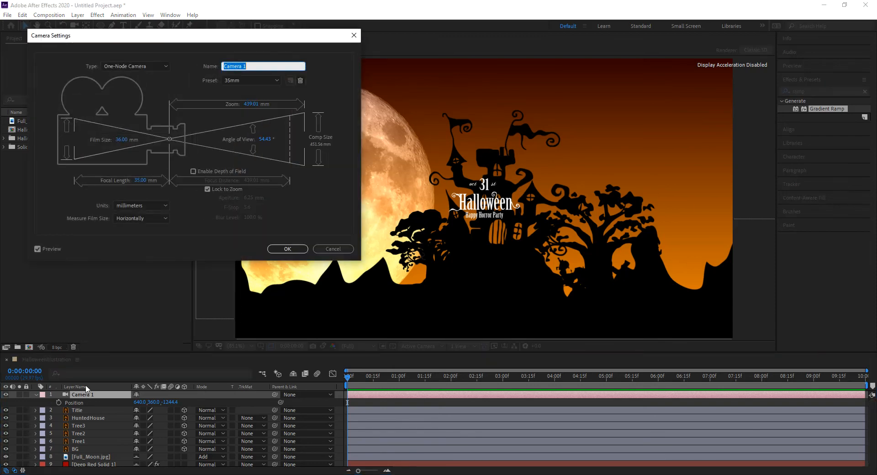
left_click_drag(155, 38, 185, 78)
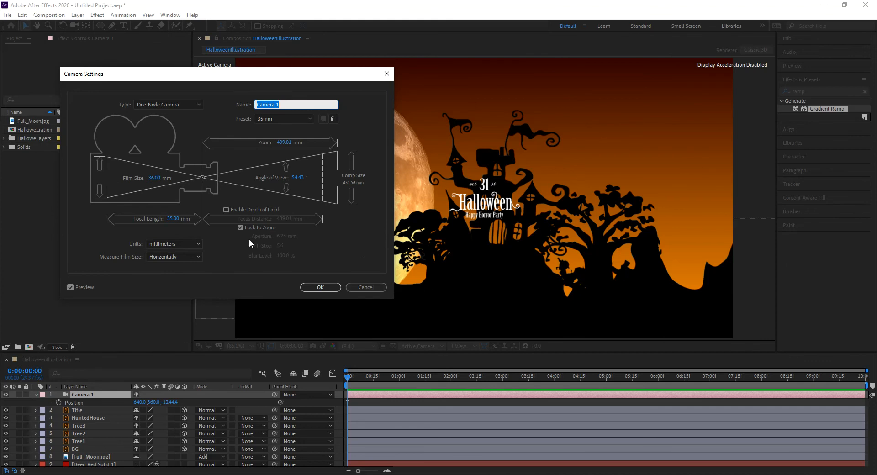
left_click(360, 288)
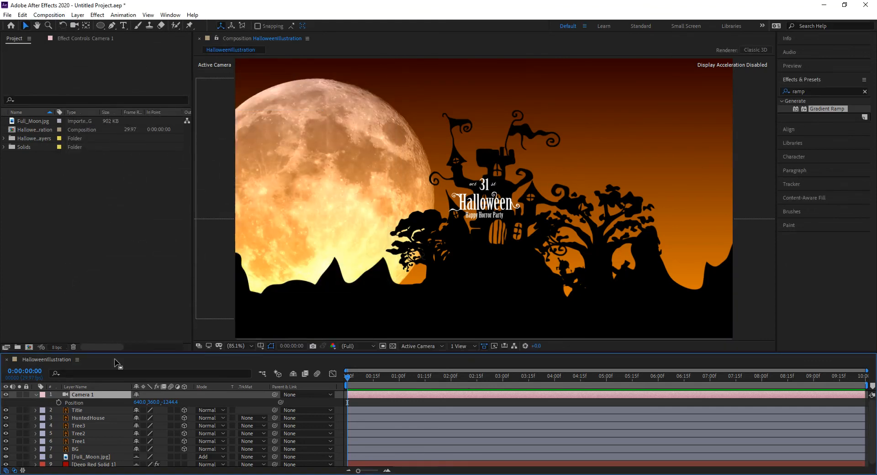
left_click(82, 15)
left_click(104, 37)
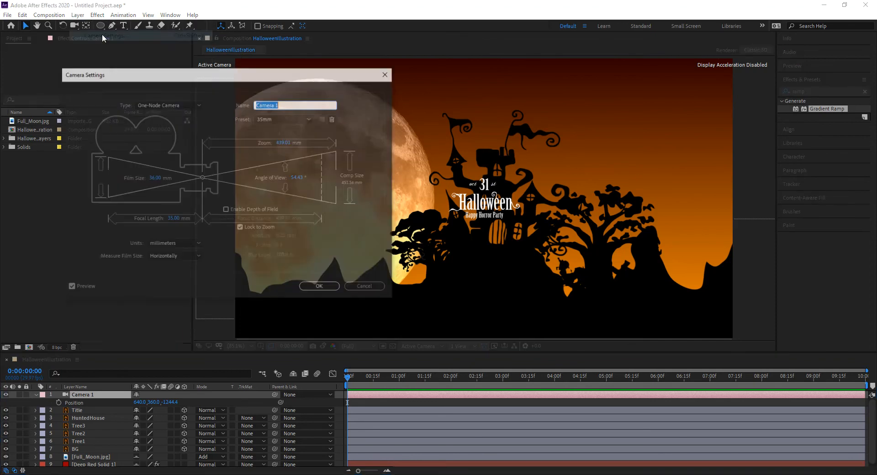
left_click(366, 287)
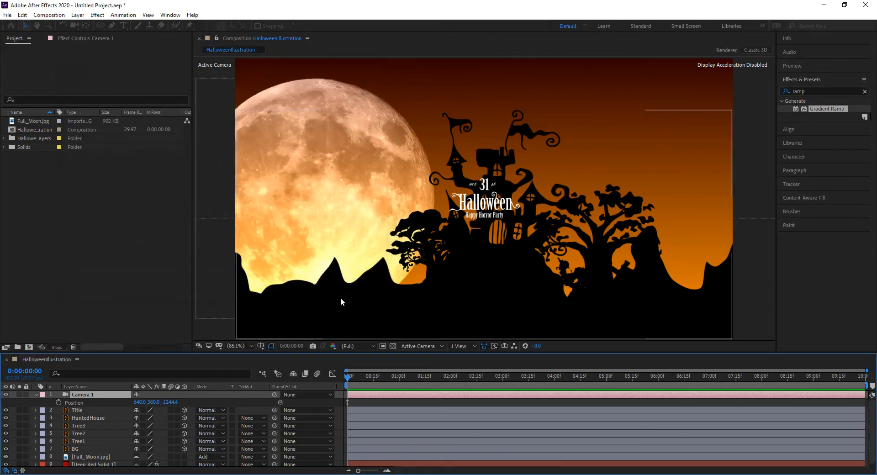
left_click(35, 394)
Expand Camera 1's Camera Options, enlarge the timeline, and set Depth of Field to On
left_click(35, 395)
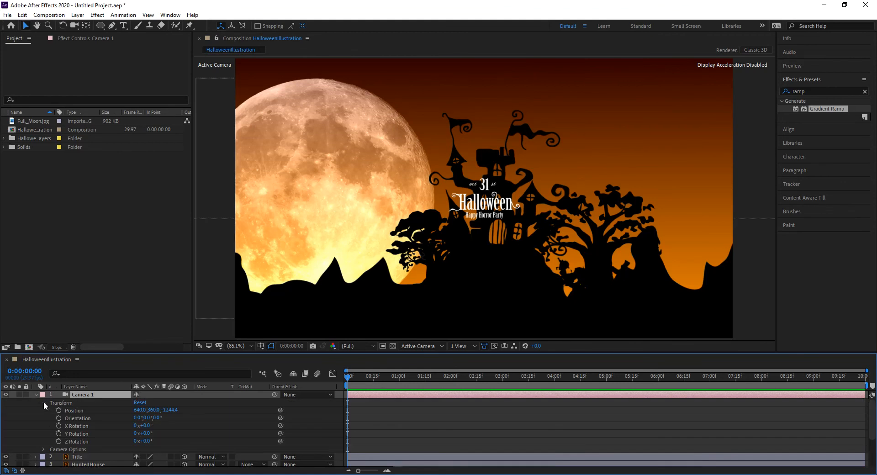
left_click(43, 403)
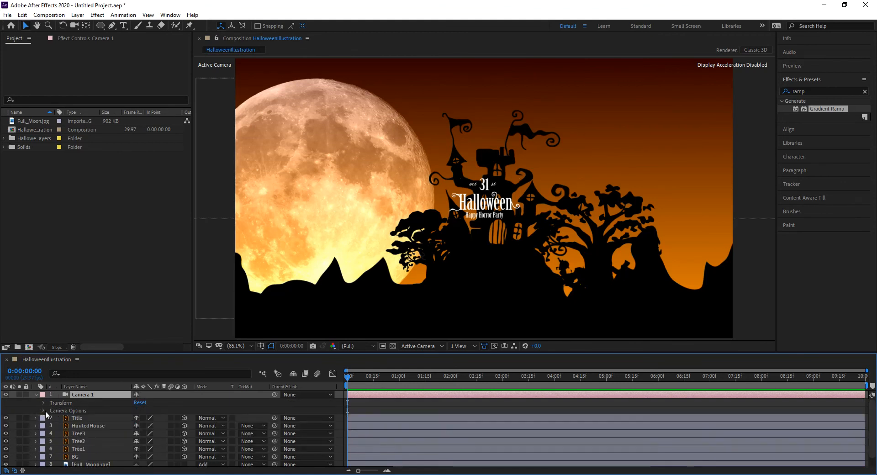
left_click(44, 410)
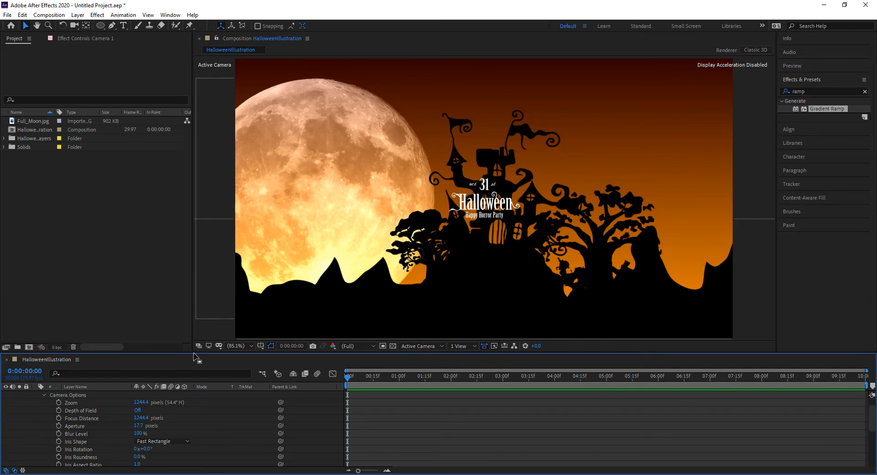
left_click_drag(194, 352, 195, 328)
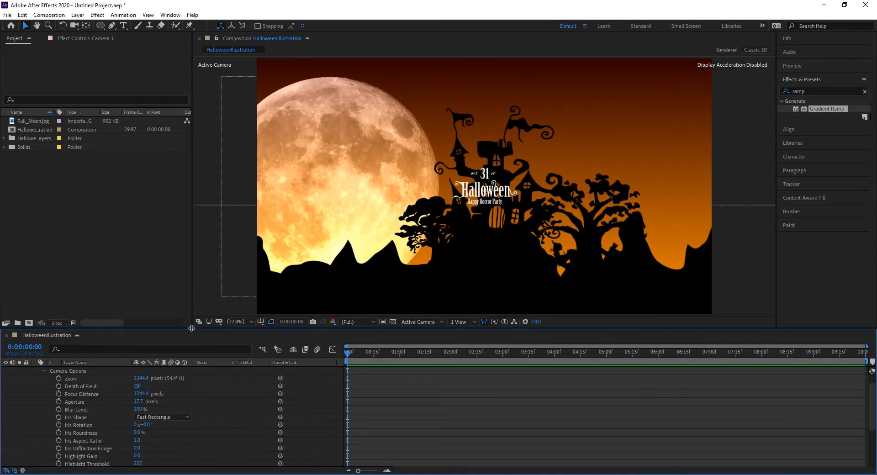
left_click(137, 386)
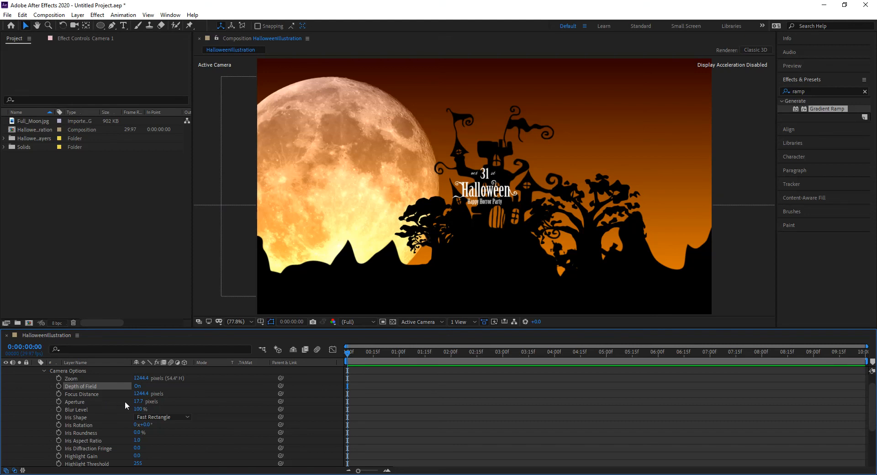
left_click(139, 402)
Enter an Aperture of 100 pixels and reselect the Camera 1 layer
type("100")
key("Return")
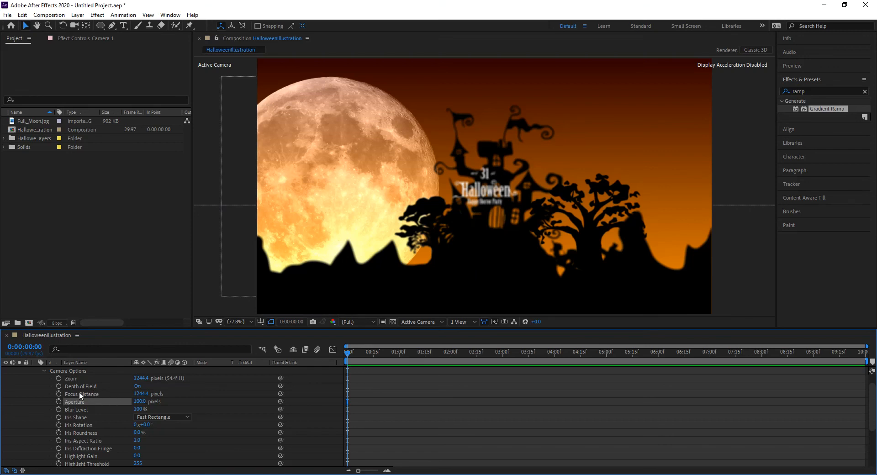
scroll(143, 395, "up", 1)
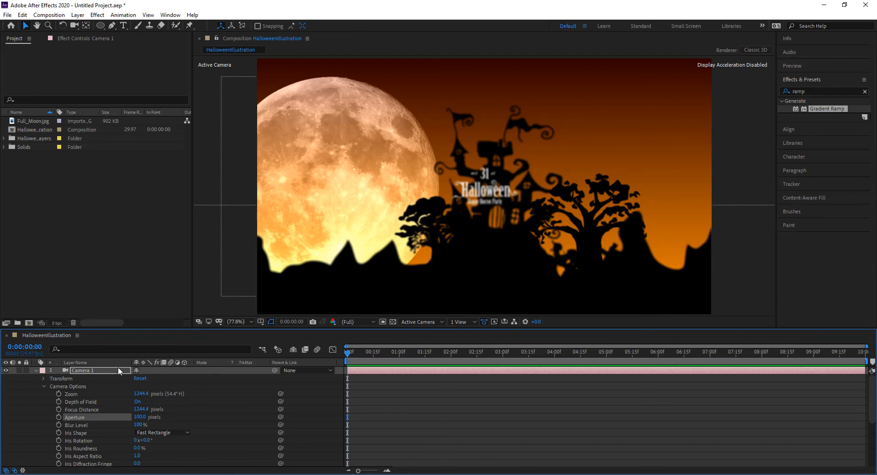
left_click(103, 370)
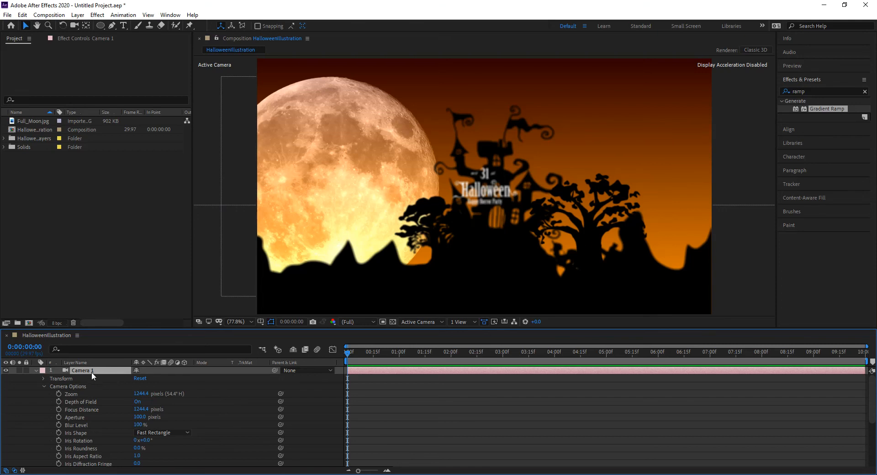
Set Camera 1's Focus Distance to 1000 pixels in Camera Options
key("p")
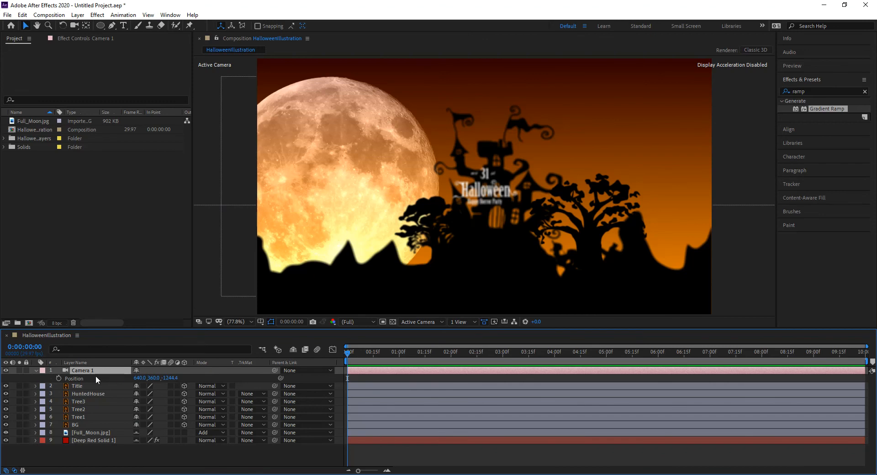
left_click(36, 370)
left_click(35, 370)
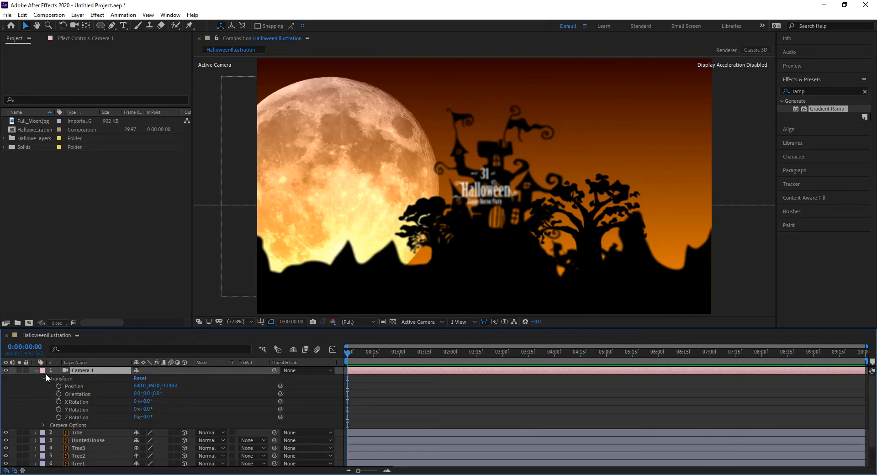
left_click(44, 425)
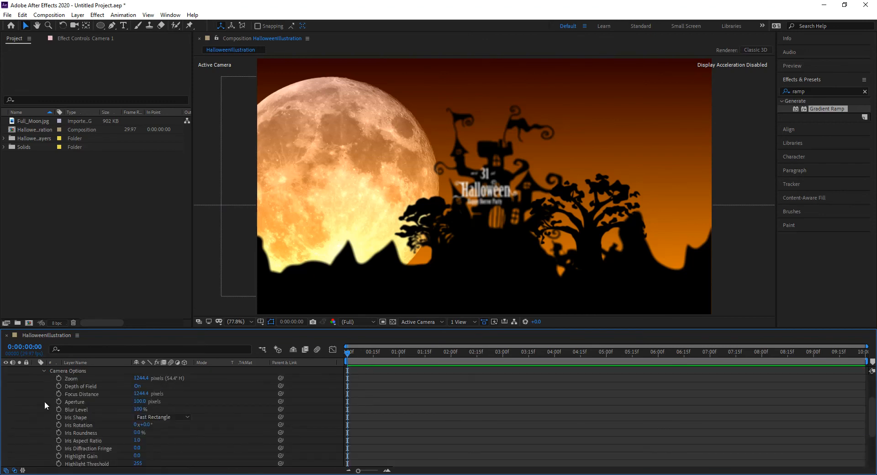
left_click(45, 371)
scroll(50, 382, "up", 2)
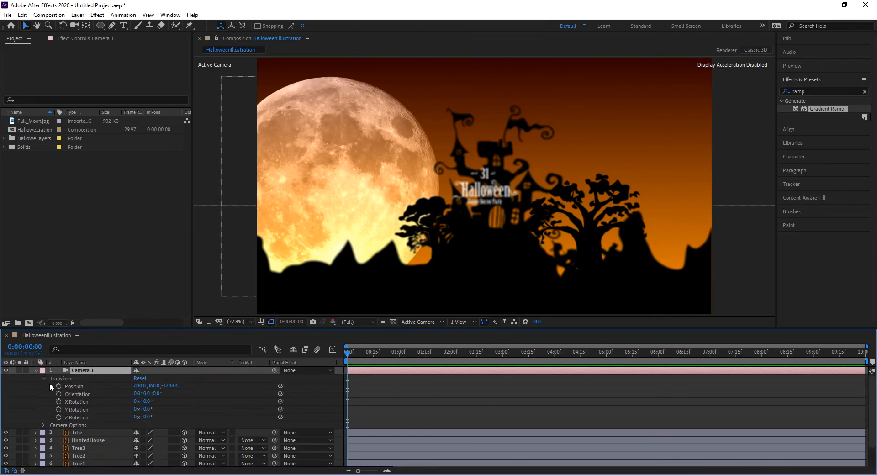
left_click(42, 378)
left_click(43, 386)
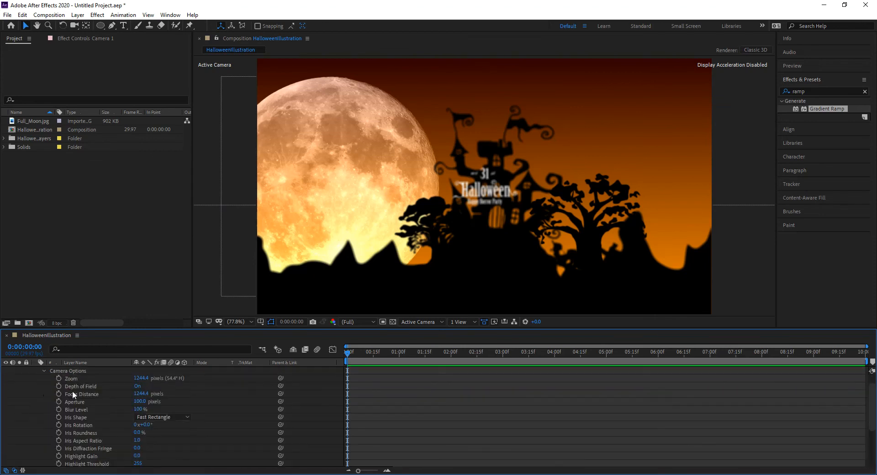
left_click(141, 394)
type("1000")
key("Return")
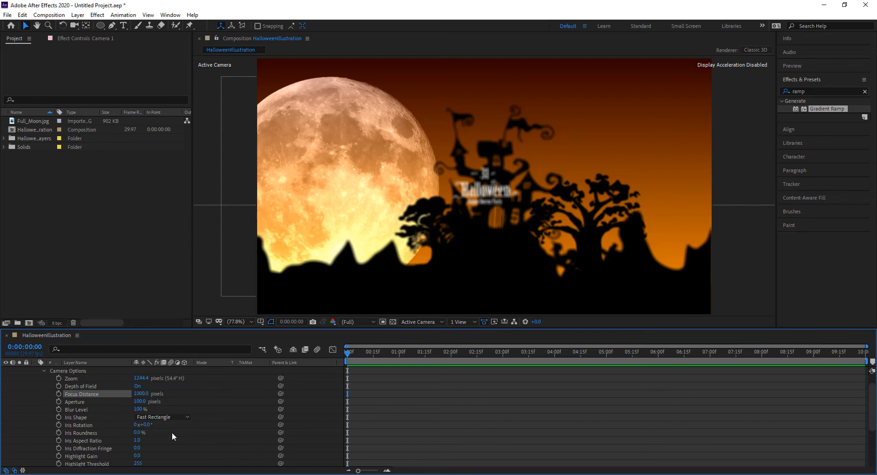
Move Camera 1 closer by setting its Position Z to -500
scroll(128, 412, "up", 1)
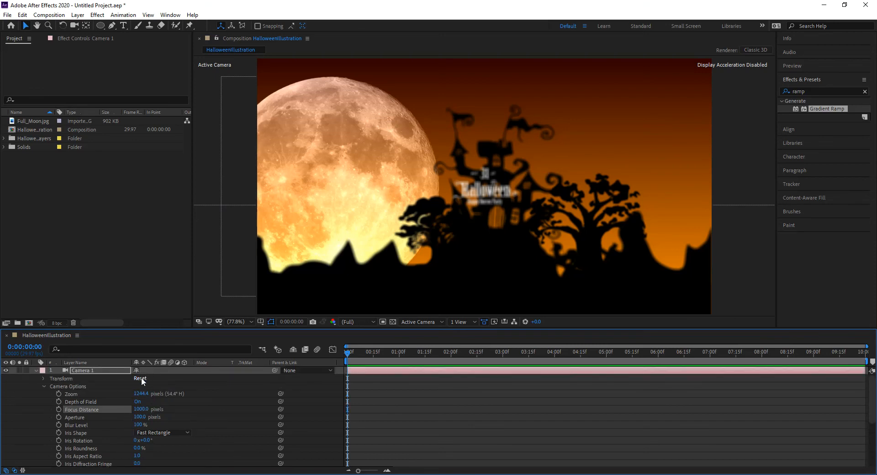
left_click(108, 370)
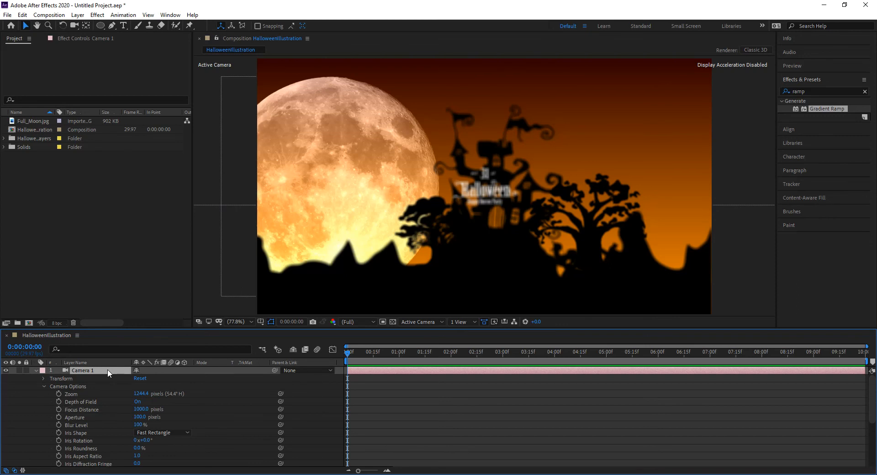
key("p")
left_click(175, 378)
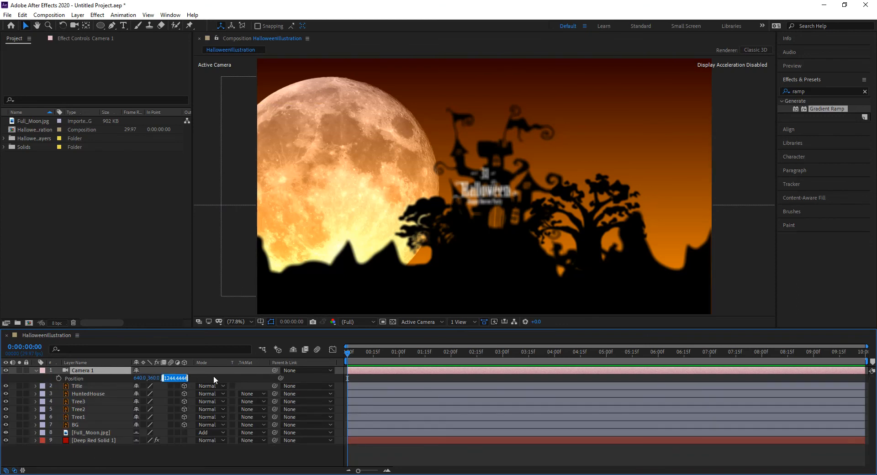
type("-500")
key("Return")
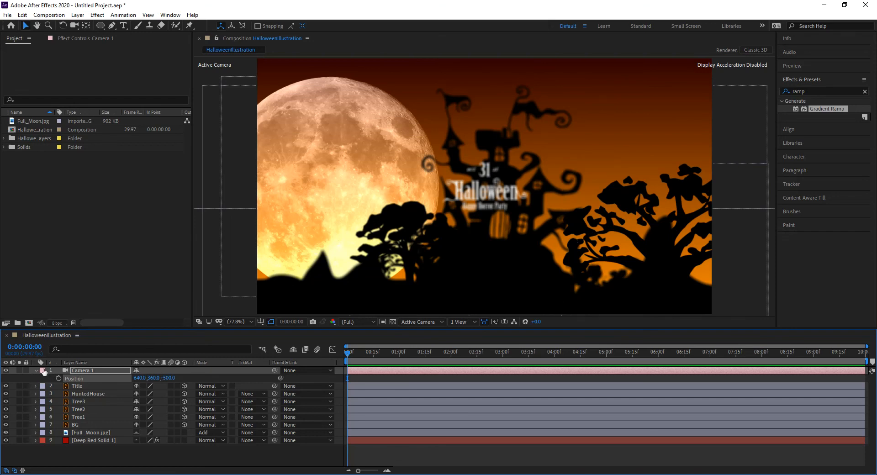
Change Camera 1's Focus Distance from 1000 to 1500 pixels
left_click(36, 370)
left_click(36, 370)
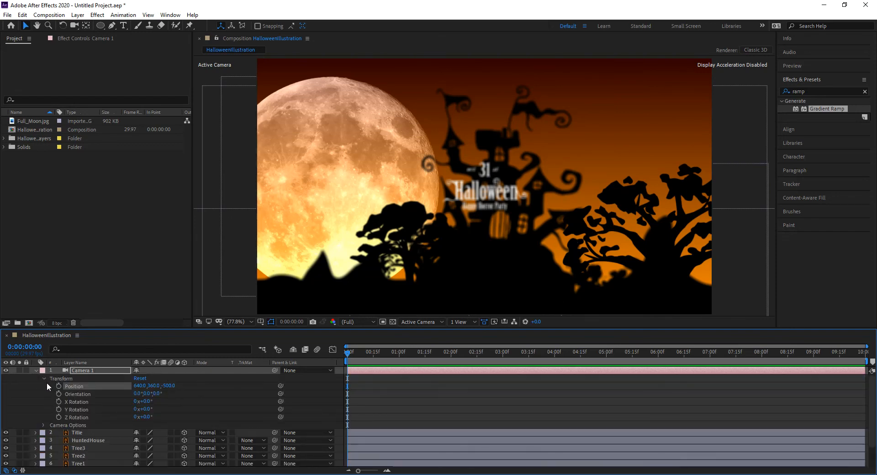
left_click(43, 378)
left_click(43, 386)
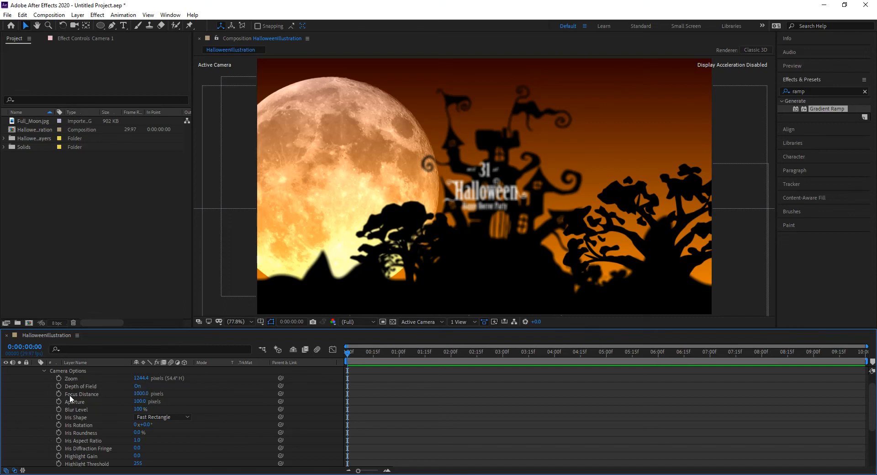
left_click(142, 394)
type("1500")
key("Return")
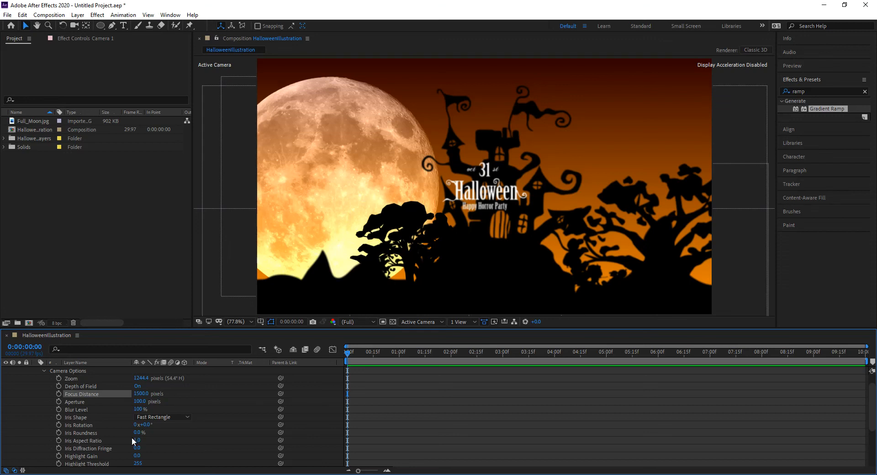
scroll(142, 414, "up", 1)
left_click(138, 402)
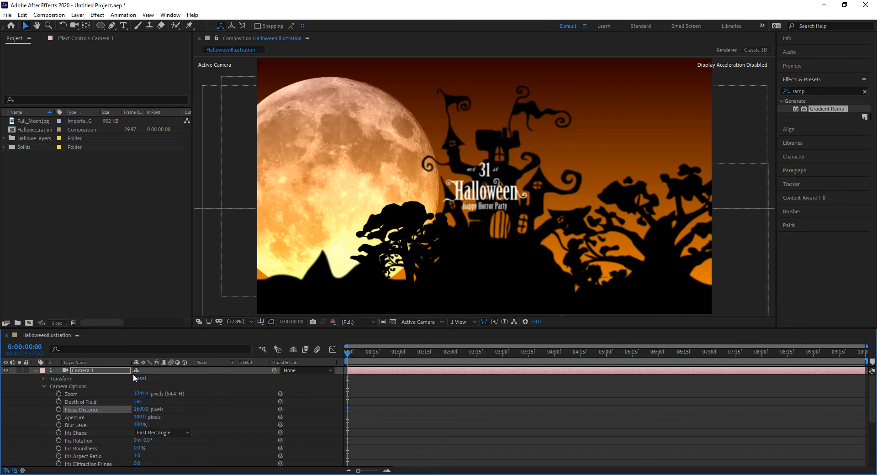
Try Camera 1 Position Z at -1500, then settle on -1000
left_click(85, 371)
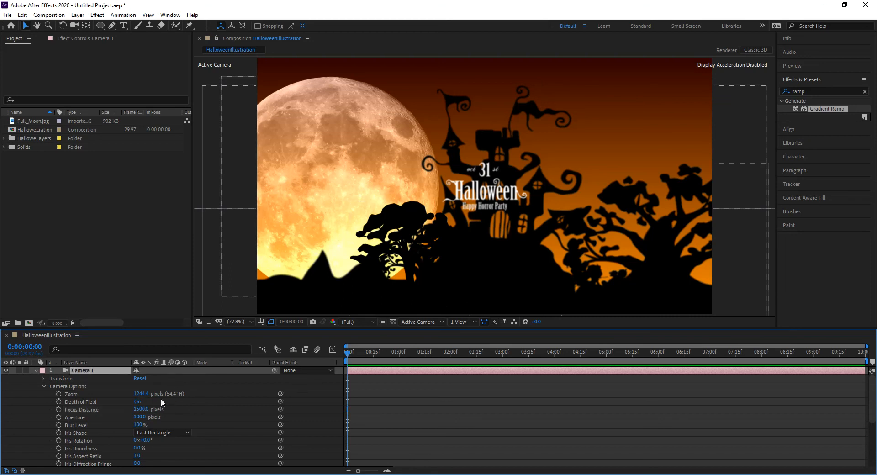
key("p")
left_click(169, 379)
type("-1500")
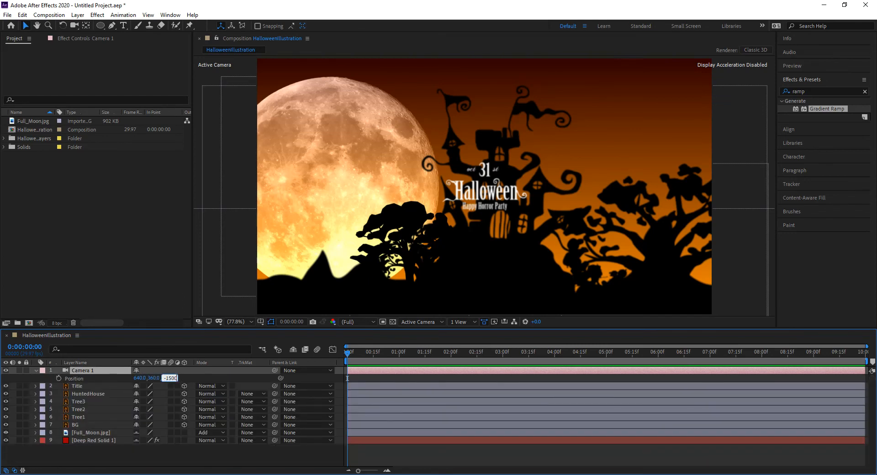
key("Return")
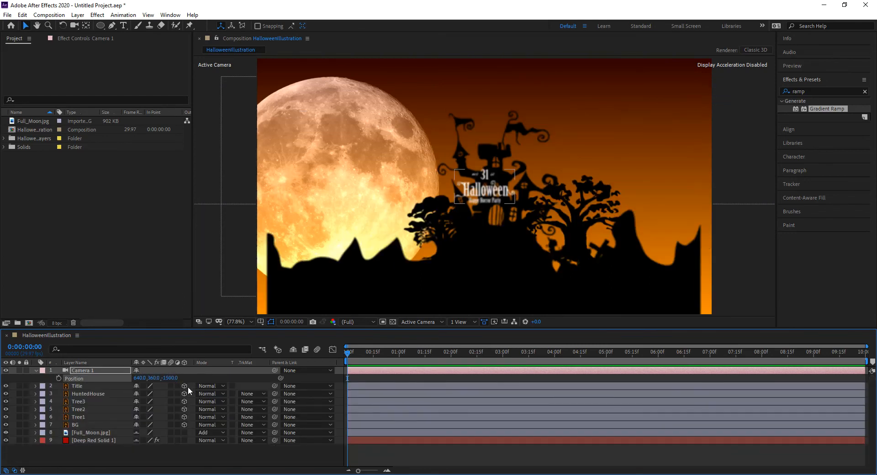
left_click(179, 378)
type("-1000")
key("Return")
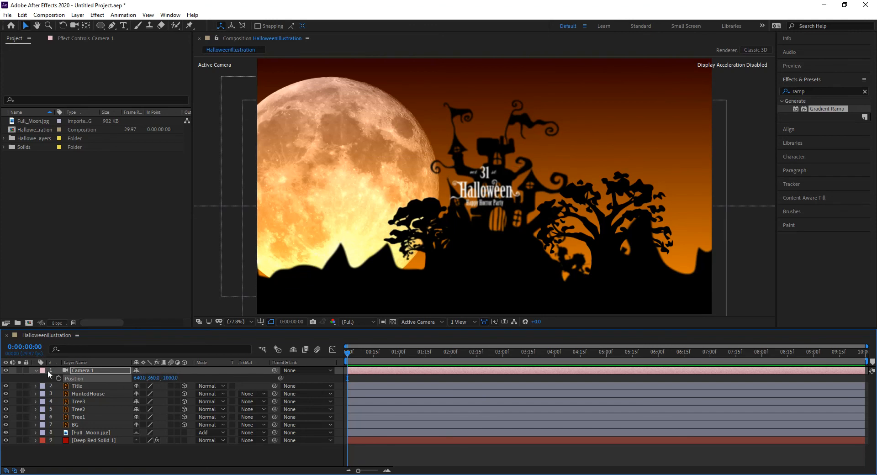
Turn on the Position stopwatch to keyframe 640, 360, -1000 at 0:00:00:00
left_click(35, 370)
left_click(36, 370)
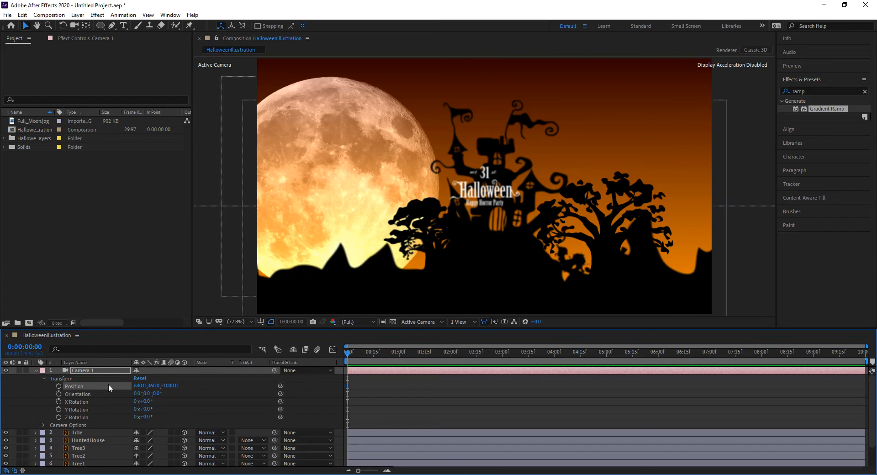
left_click(43, 425)
scroll(60, 422, "down", 3)
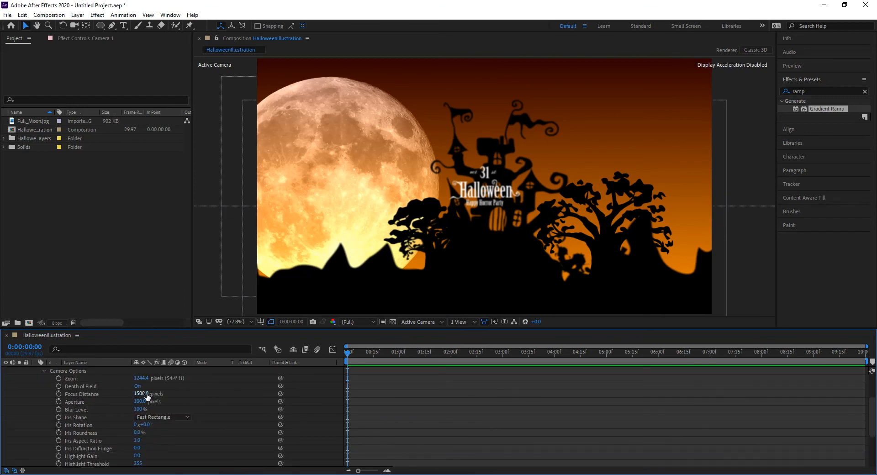
scroll(148, 395, "up", 3)
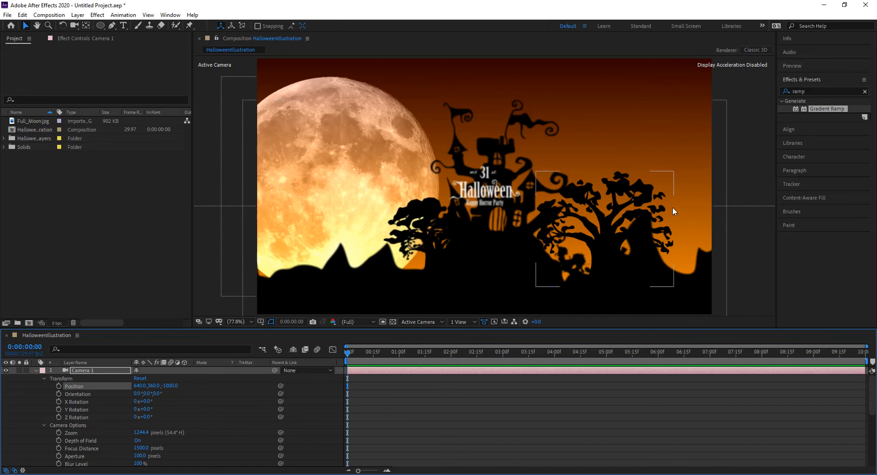
left_click(59, 386)
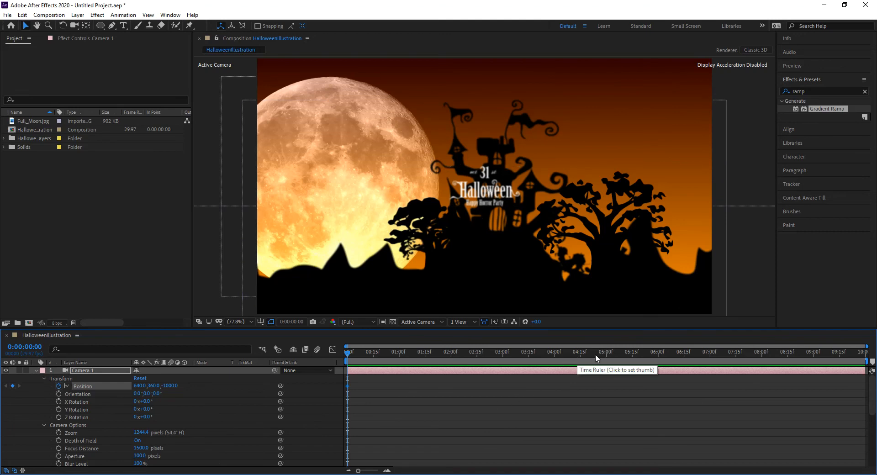
At 0:00:04:00, set Camera 1 Position Z to 500 to add the second keyframe
left_click(554, 358)
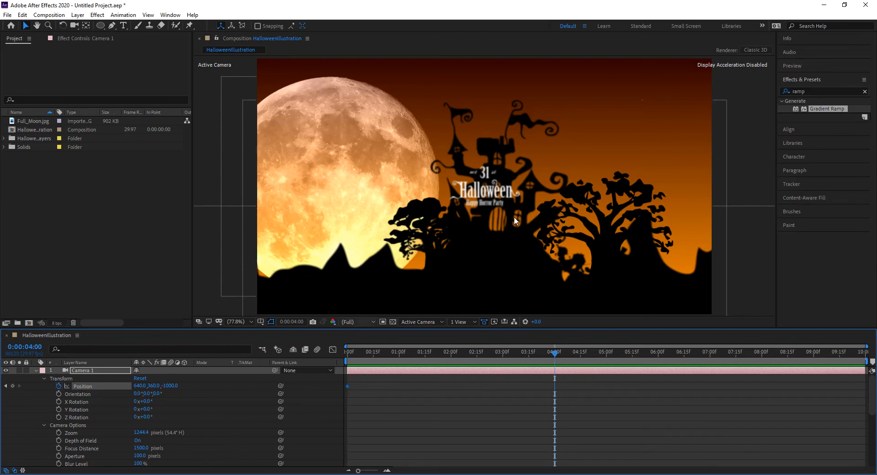
left_click(496, 194)
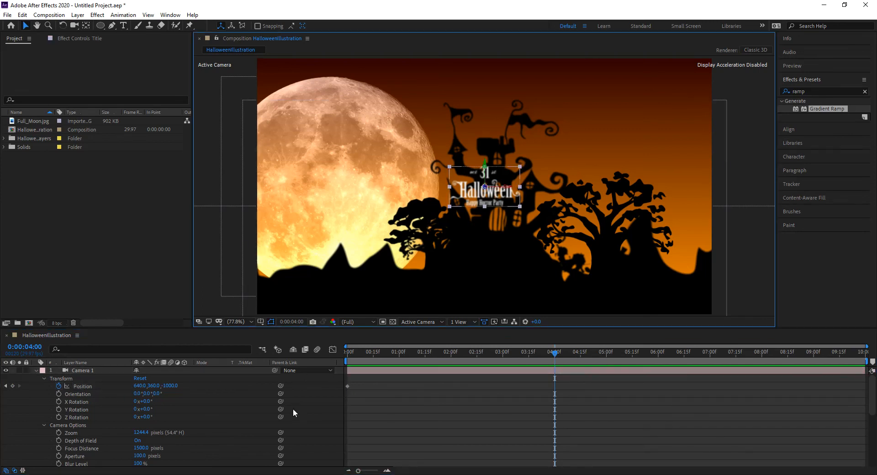
scroll(286, 411, "down", 5)
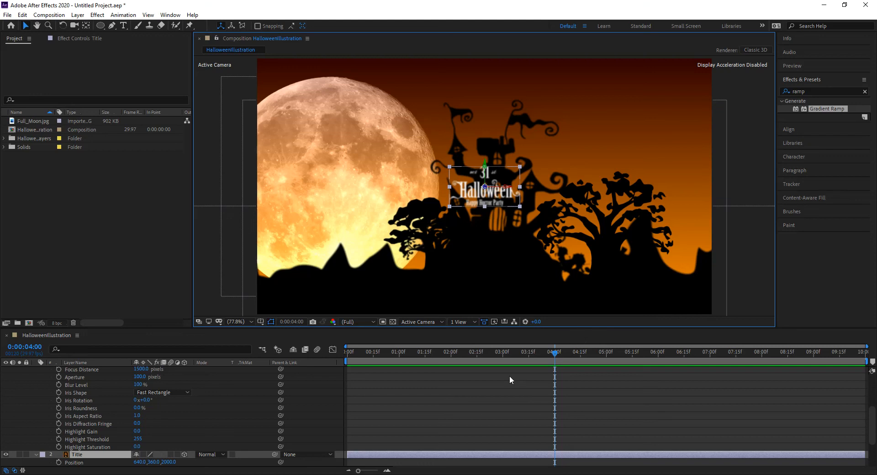
scroll(186, 436, "up", 3)
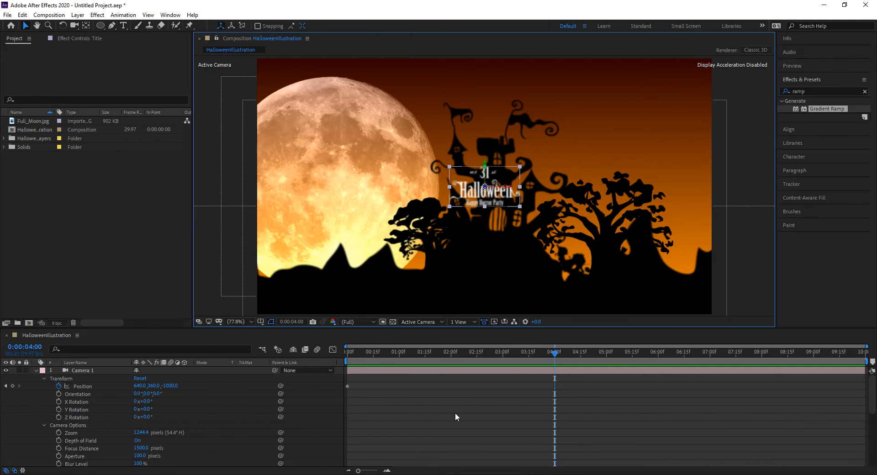
left_click(169, 385)
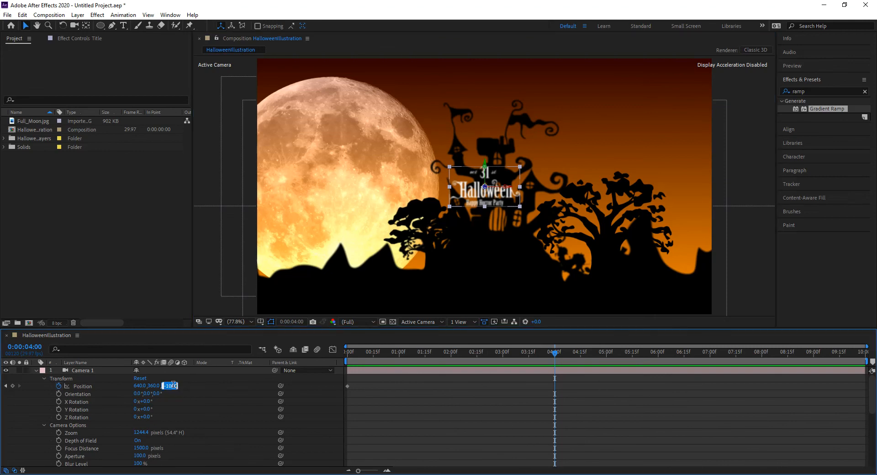
type("500")
key("Return")
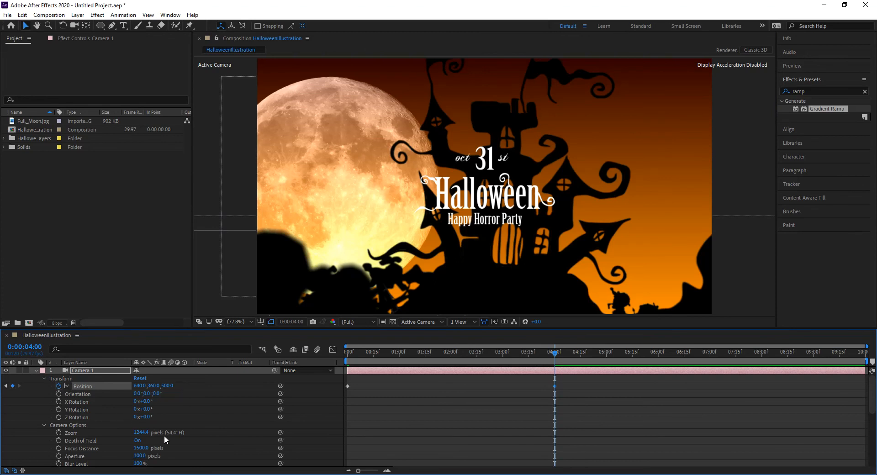
Trial larger and smaller Aperture values, then undo back to 100
left_click_drag(137, 456, 269, 455)
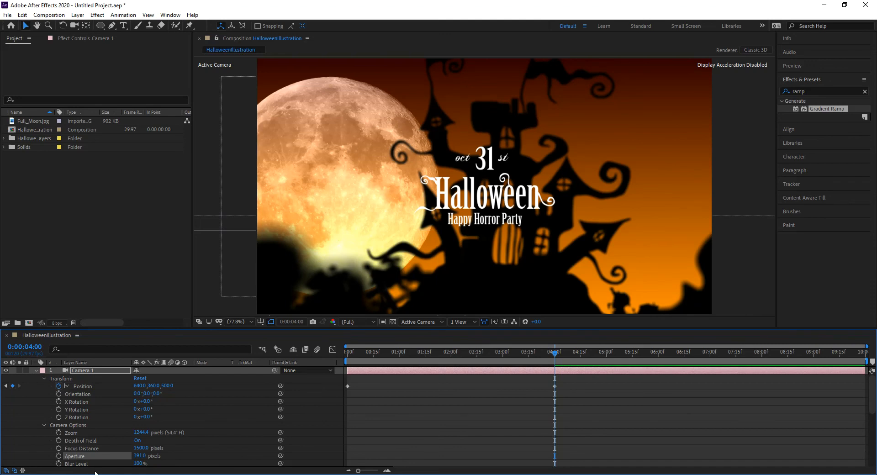
left_click_drag(141, 456, 1, 456)
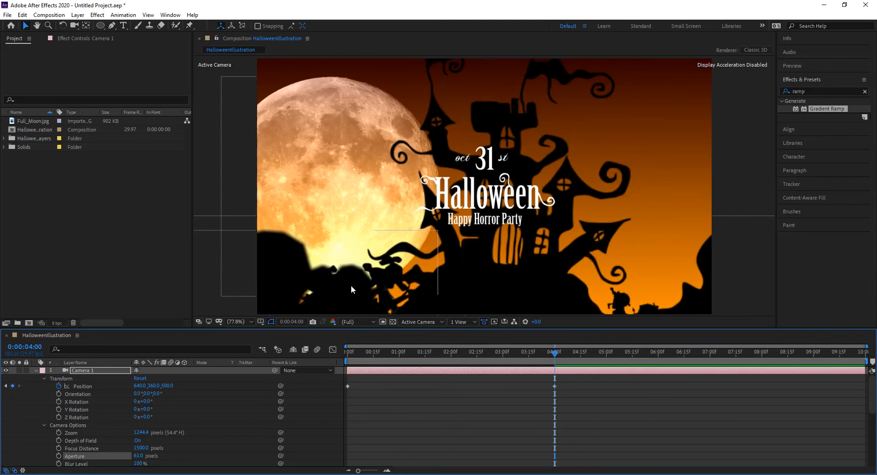
key("ctrl+z")
key("ctrl+z")
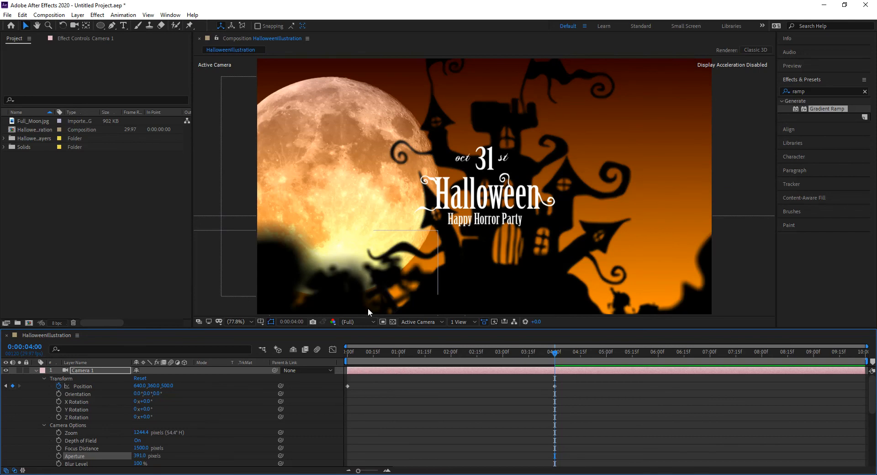
key("ctrl+z")
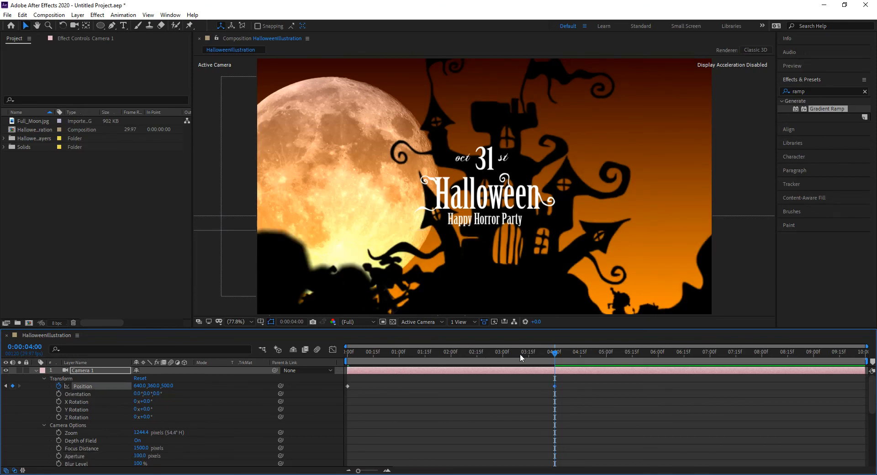
Apply Easy Ease In to the 4-second camera Position keyframe
right_click(555, 385)
mouse_move(598, 380)
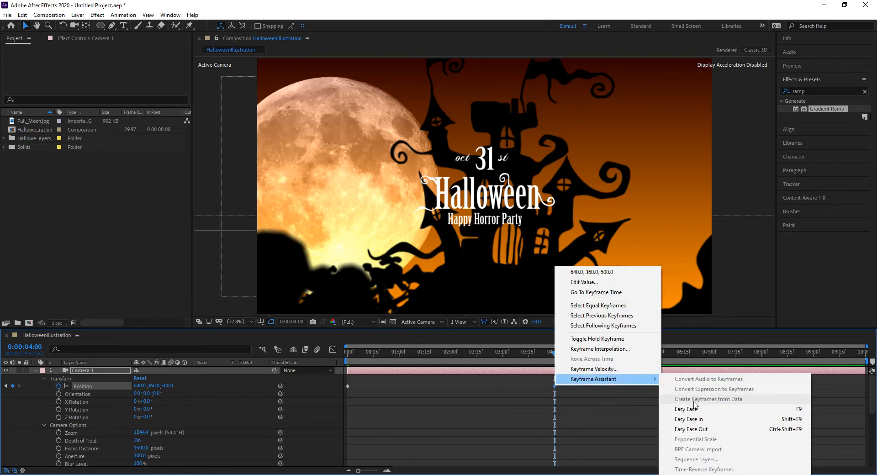
left_click(690, 419)
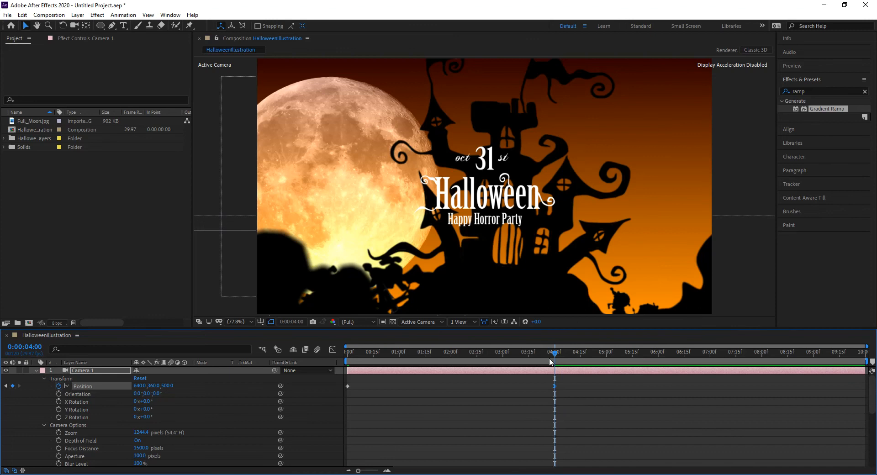
left_click_drag(555, 357, 318, 370)
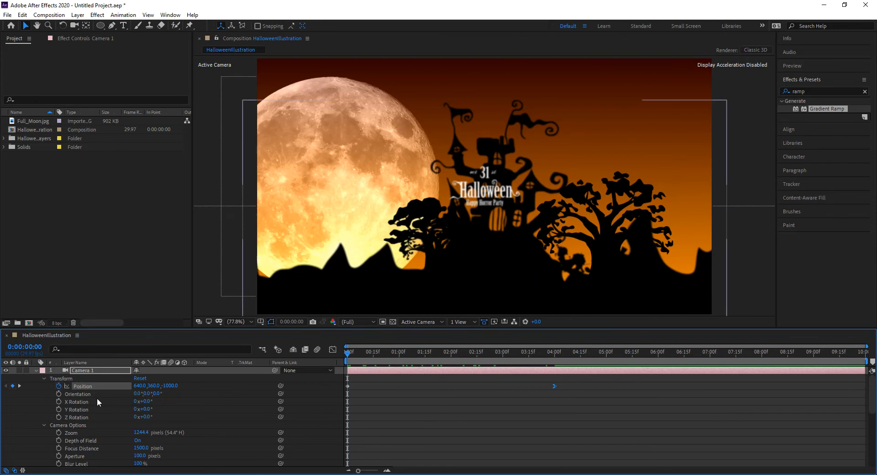
Raise Camera 1's Aperture to 200 and scrub to preview the push-in
left_click(139, 456)
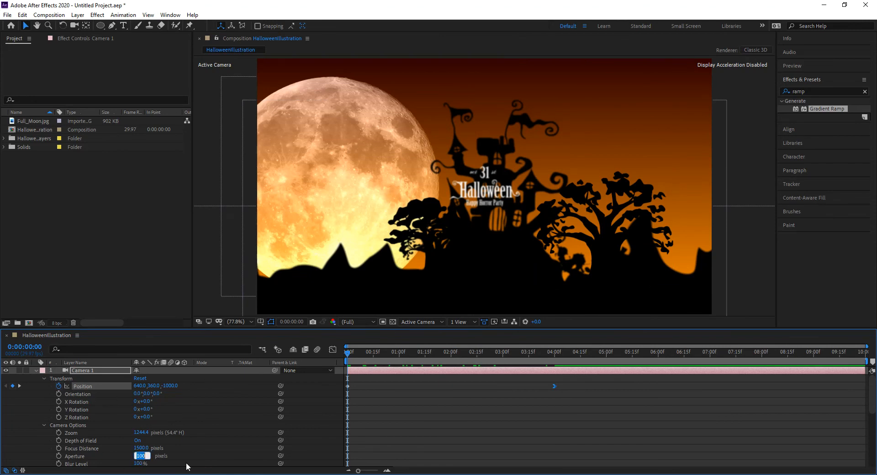
type("200")
key("Return")
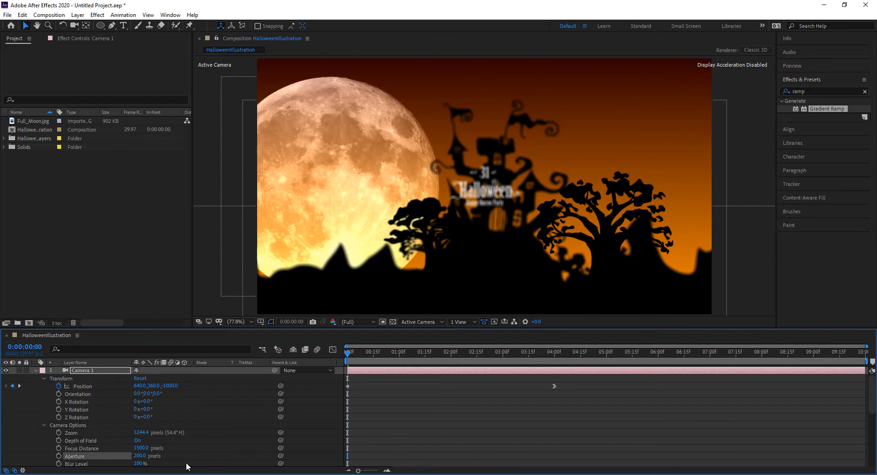
left_click_drag(352, 358, 497, 371)
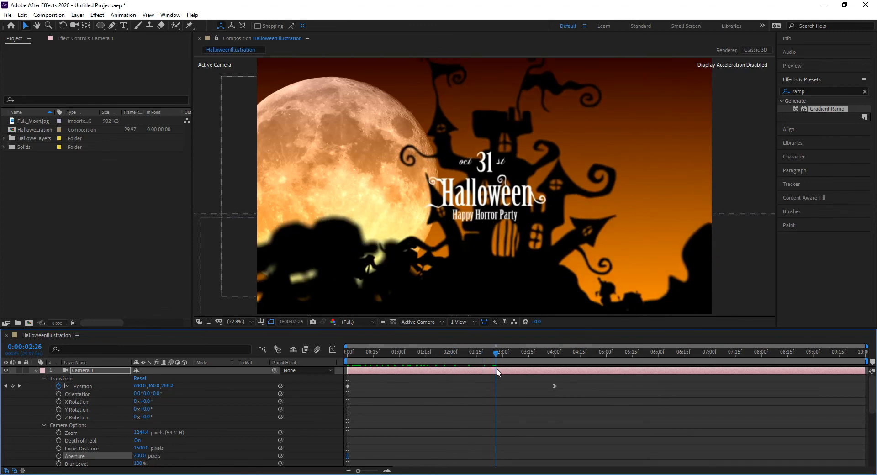
Collapse Camera 1's properties and drag the Tree3 silhouette higher along Y
left_click(442, 257)
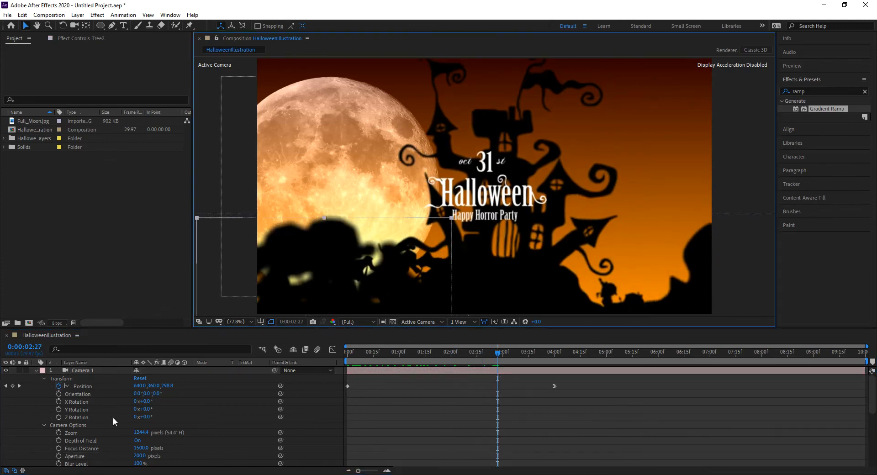
scroll(116, 414, "down", 5)
scroll(111, 416, "up", 5)
key("ctrl+a")
left_click(36, 371)
left_click(84, 449)
left_click(94, 392)
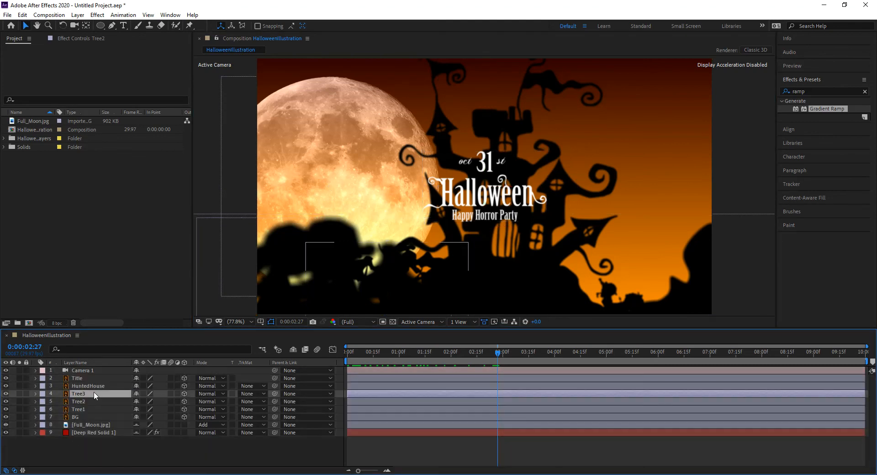
left_click_drag(387, 293, 386, 242)
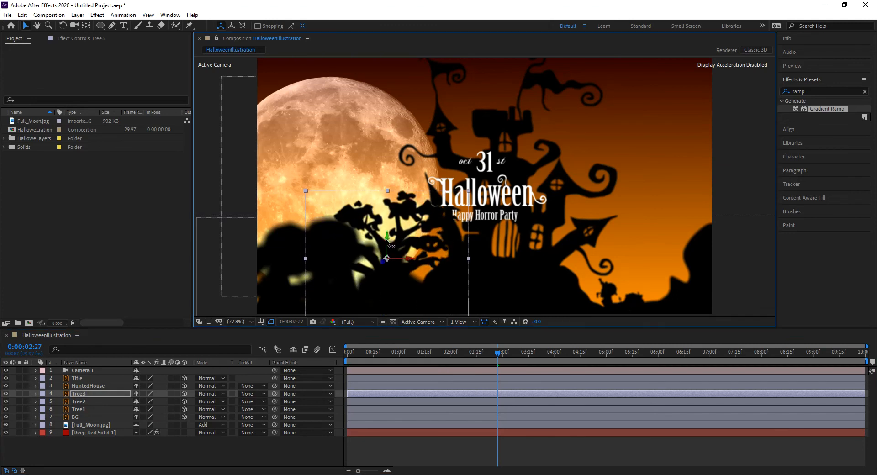
left_click_drag(498, 355, 254, 348)
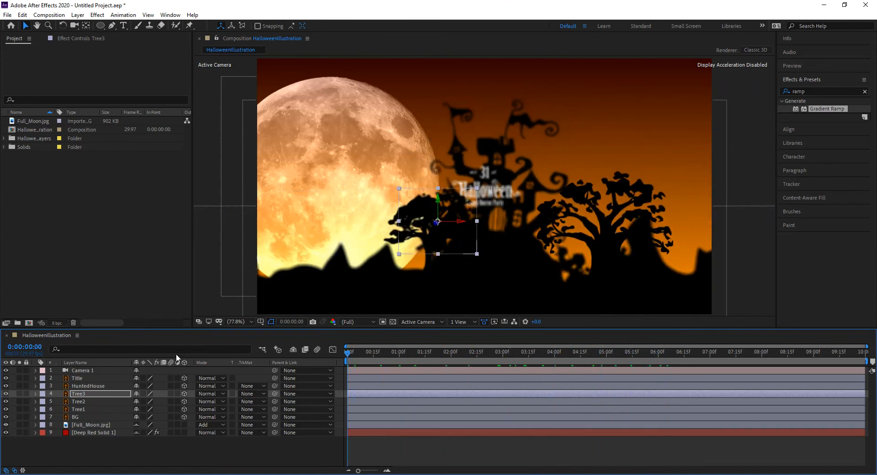
Shift the right-hand Tree1 silhouette left and preview the first second
left_click(622, 232)
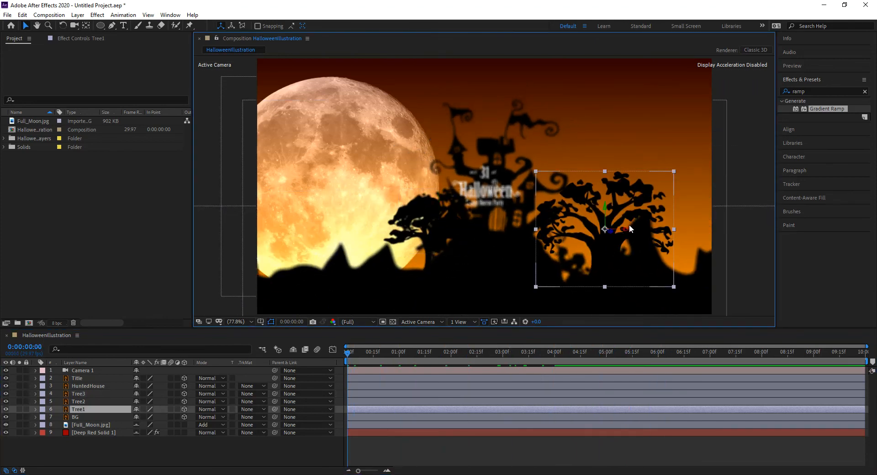
left_click_drag(625, 231, 582, 236)
left_click_drag(361, 352, 330, 364)
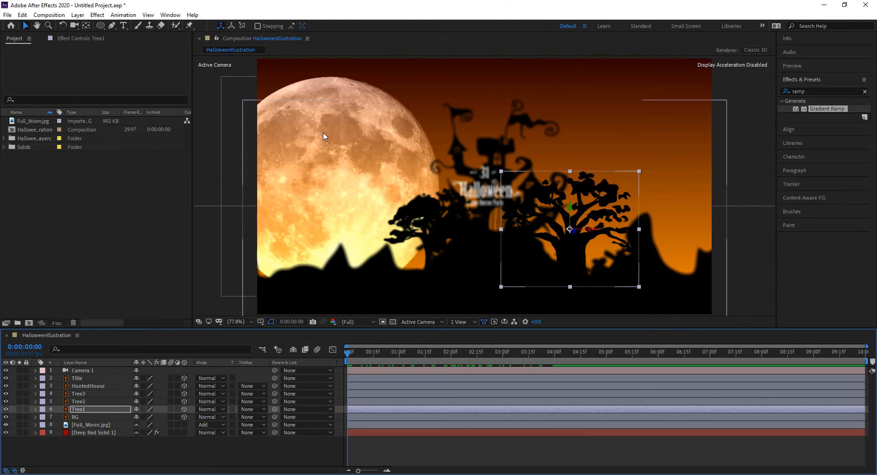
Apply Fast Box Blur to the Full_Moon layer with a Blur Radius of 5
left_click(338, 101)
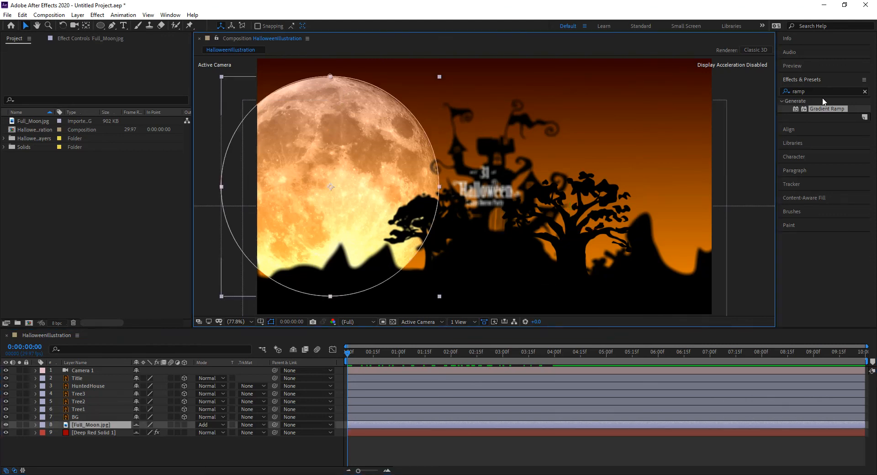
left_click(784, 87)
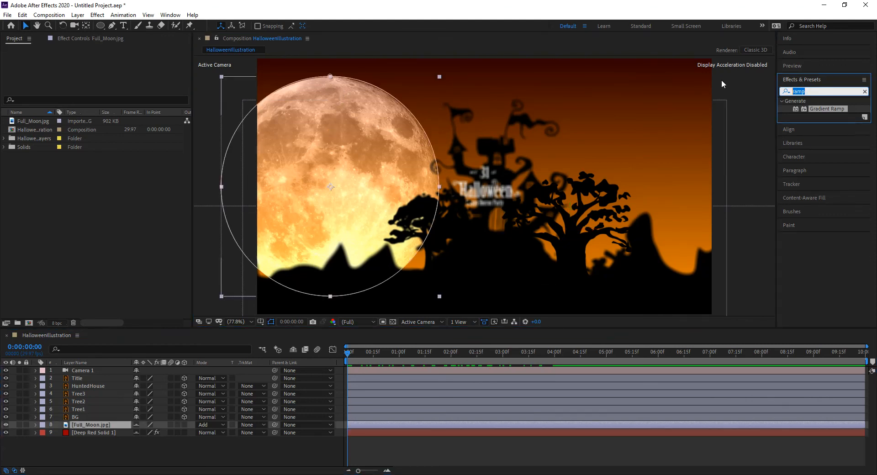
type("fa")
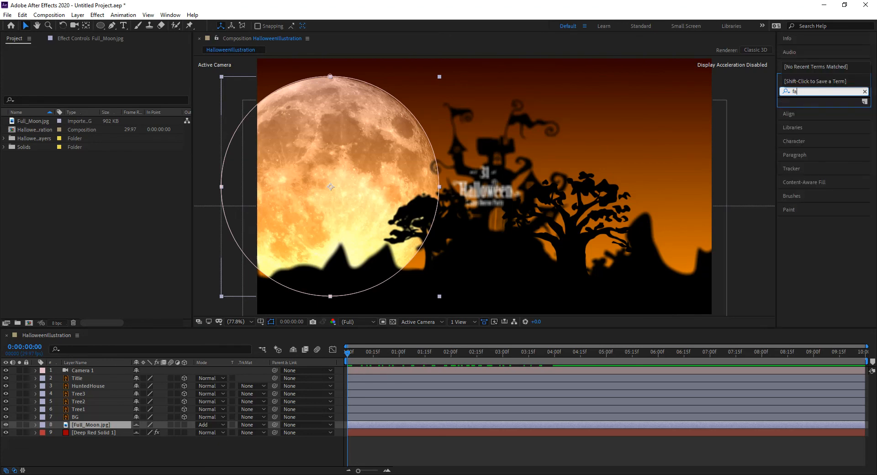
type("asst")
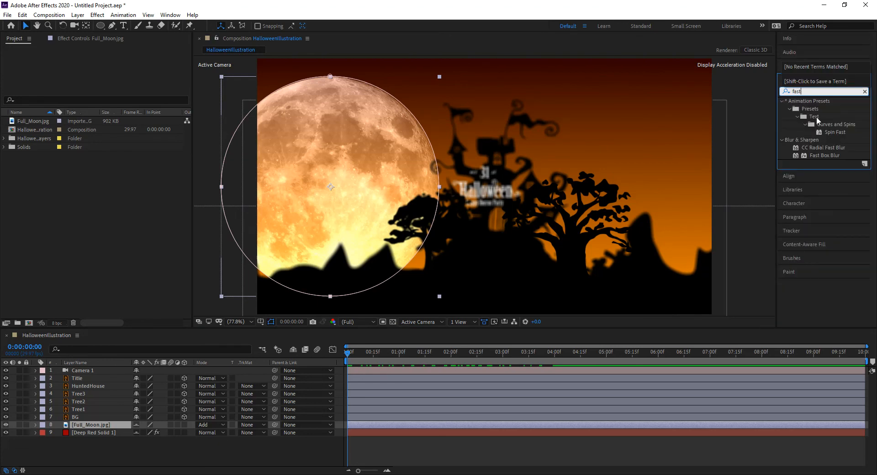
left_click_drag(824, 156, 335, 89)
left_click(107, 66)
type("50.0")
key("Return")
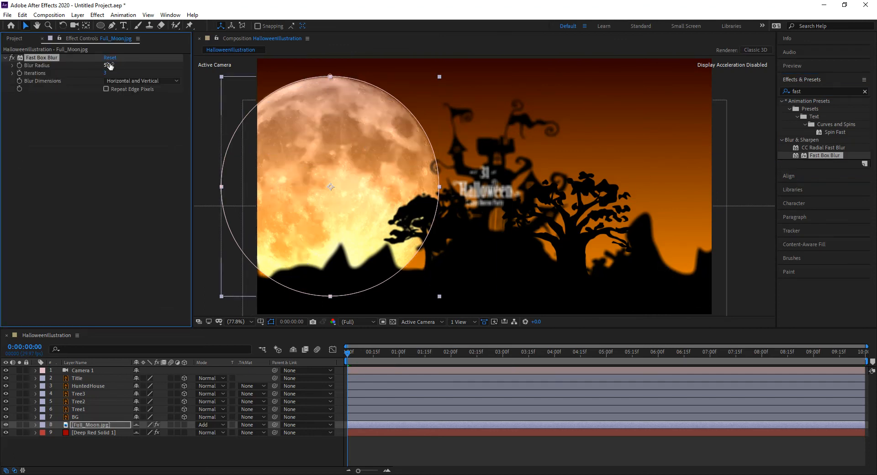
Deselect the moon and scrub to about two seconds to preview the camera push-in
left_click(428, 440)
left_click(365, 353)
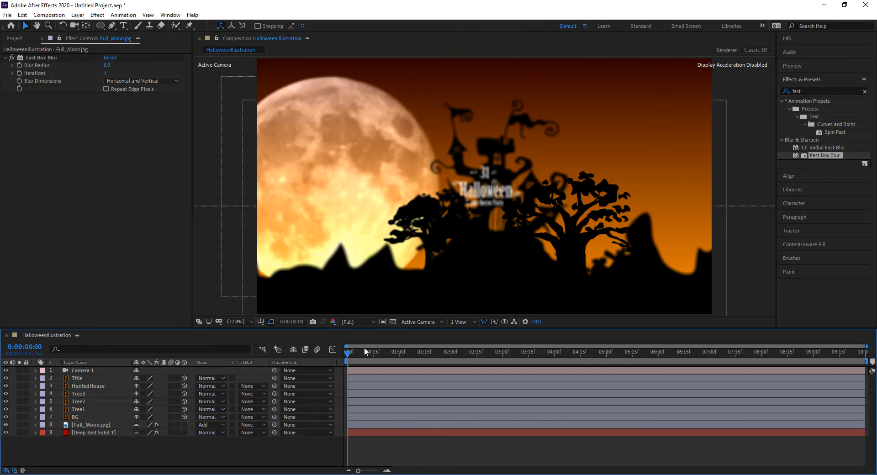
left_click_drag(369, 354, 553, 374)
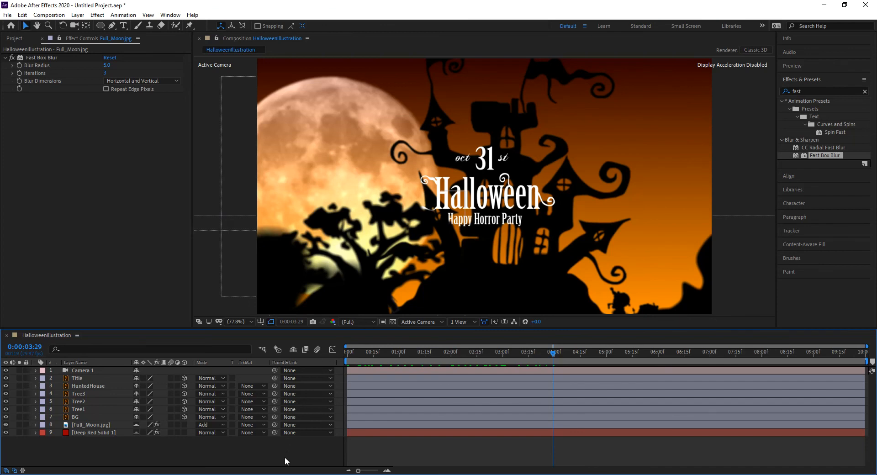
left_click_drag(550, 352, 332, 365)
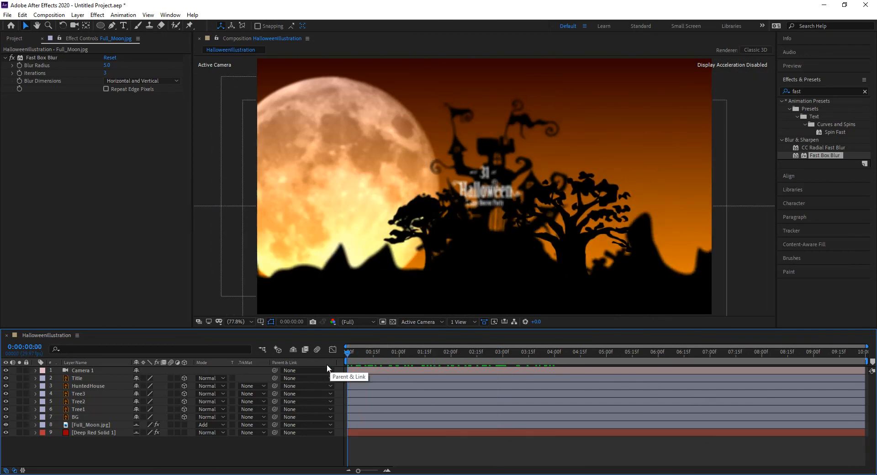
left_click_drag(365, 359, 557, 369)
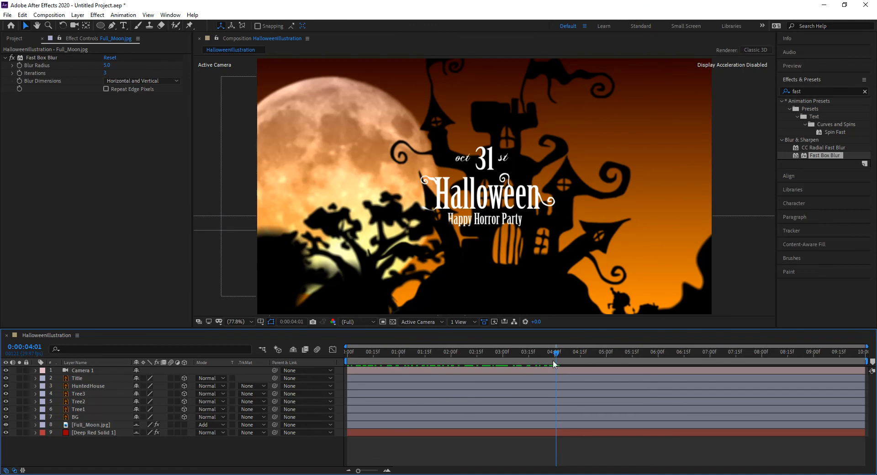